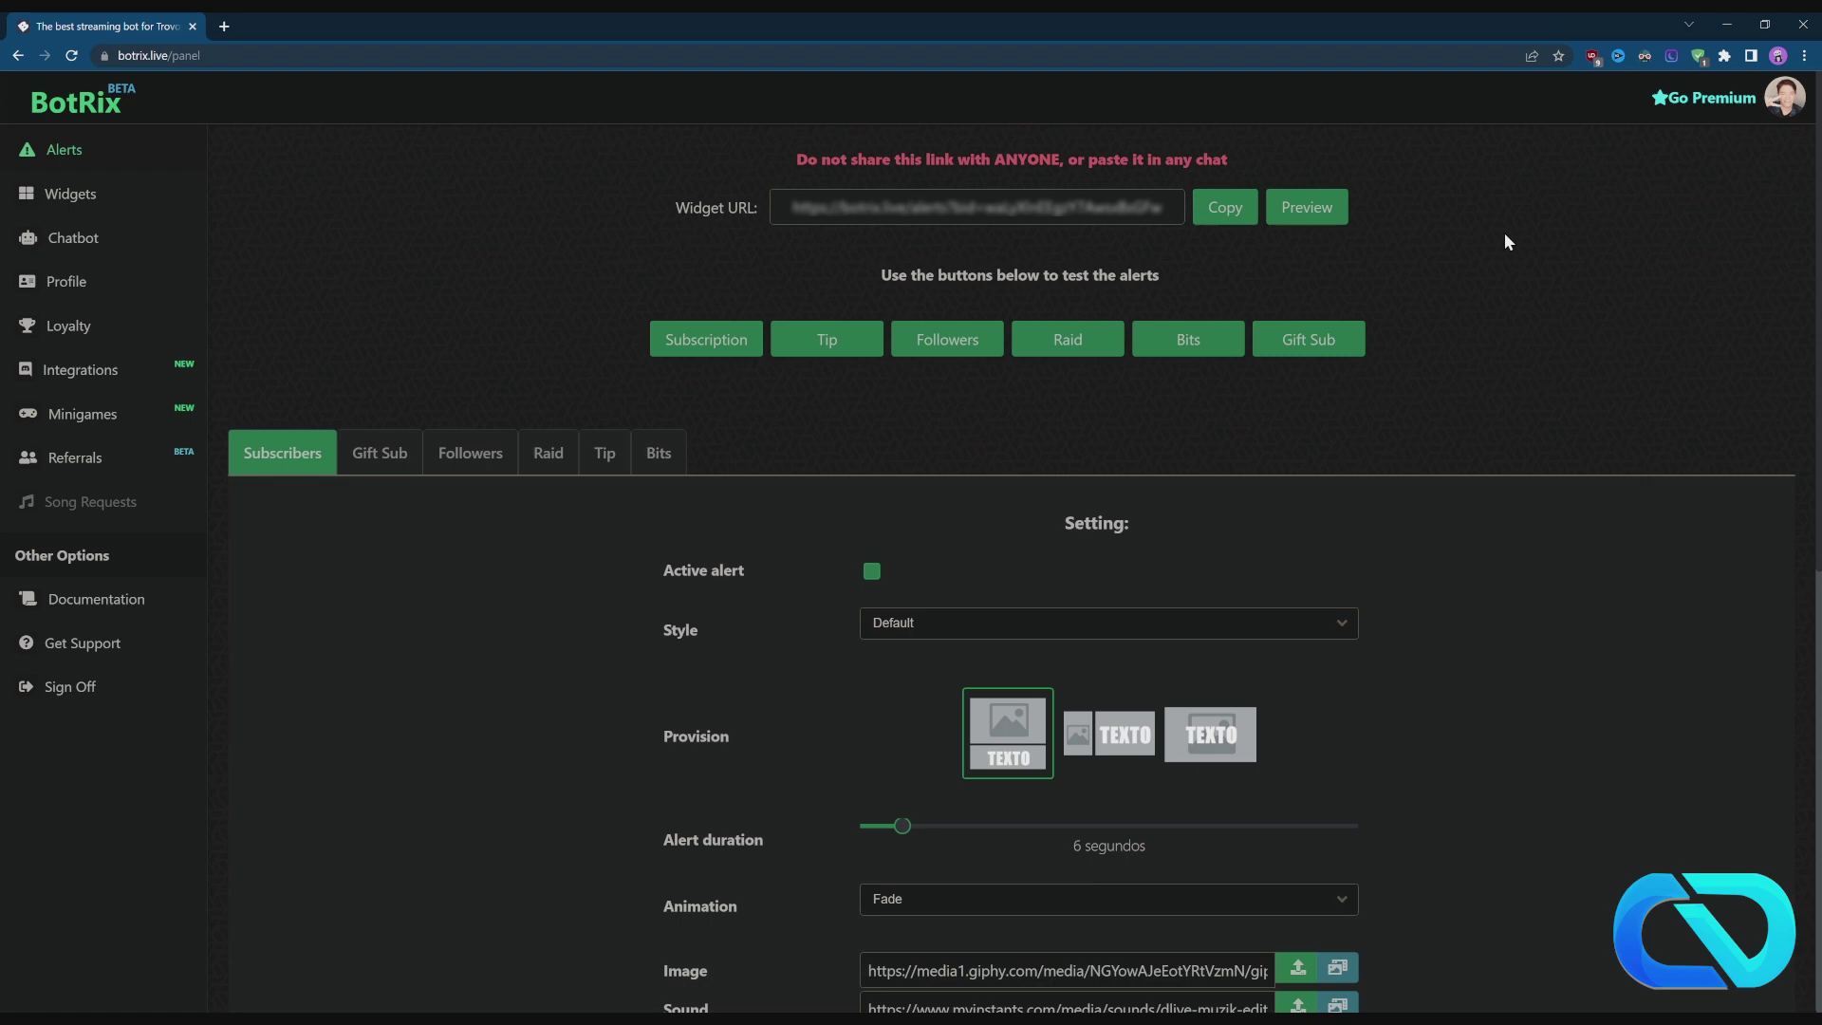
Scroll through the Subscribers alert settings and back up to the Widget URL.
{"action": "scroll", "coordinate": [1461, 601], "scroll_direction": "down", "scroll_amount": 3}
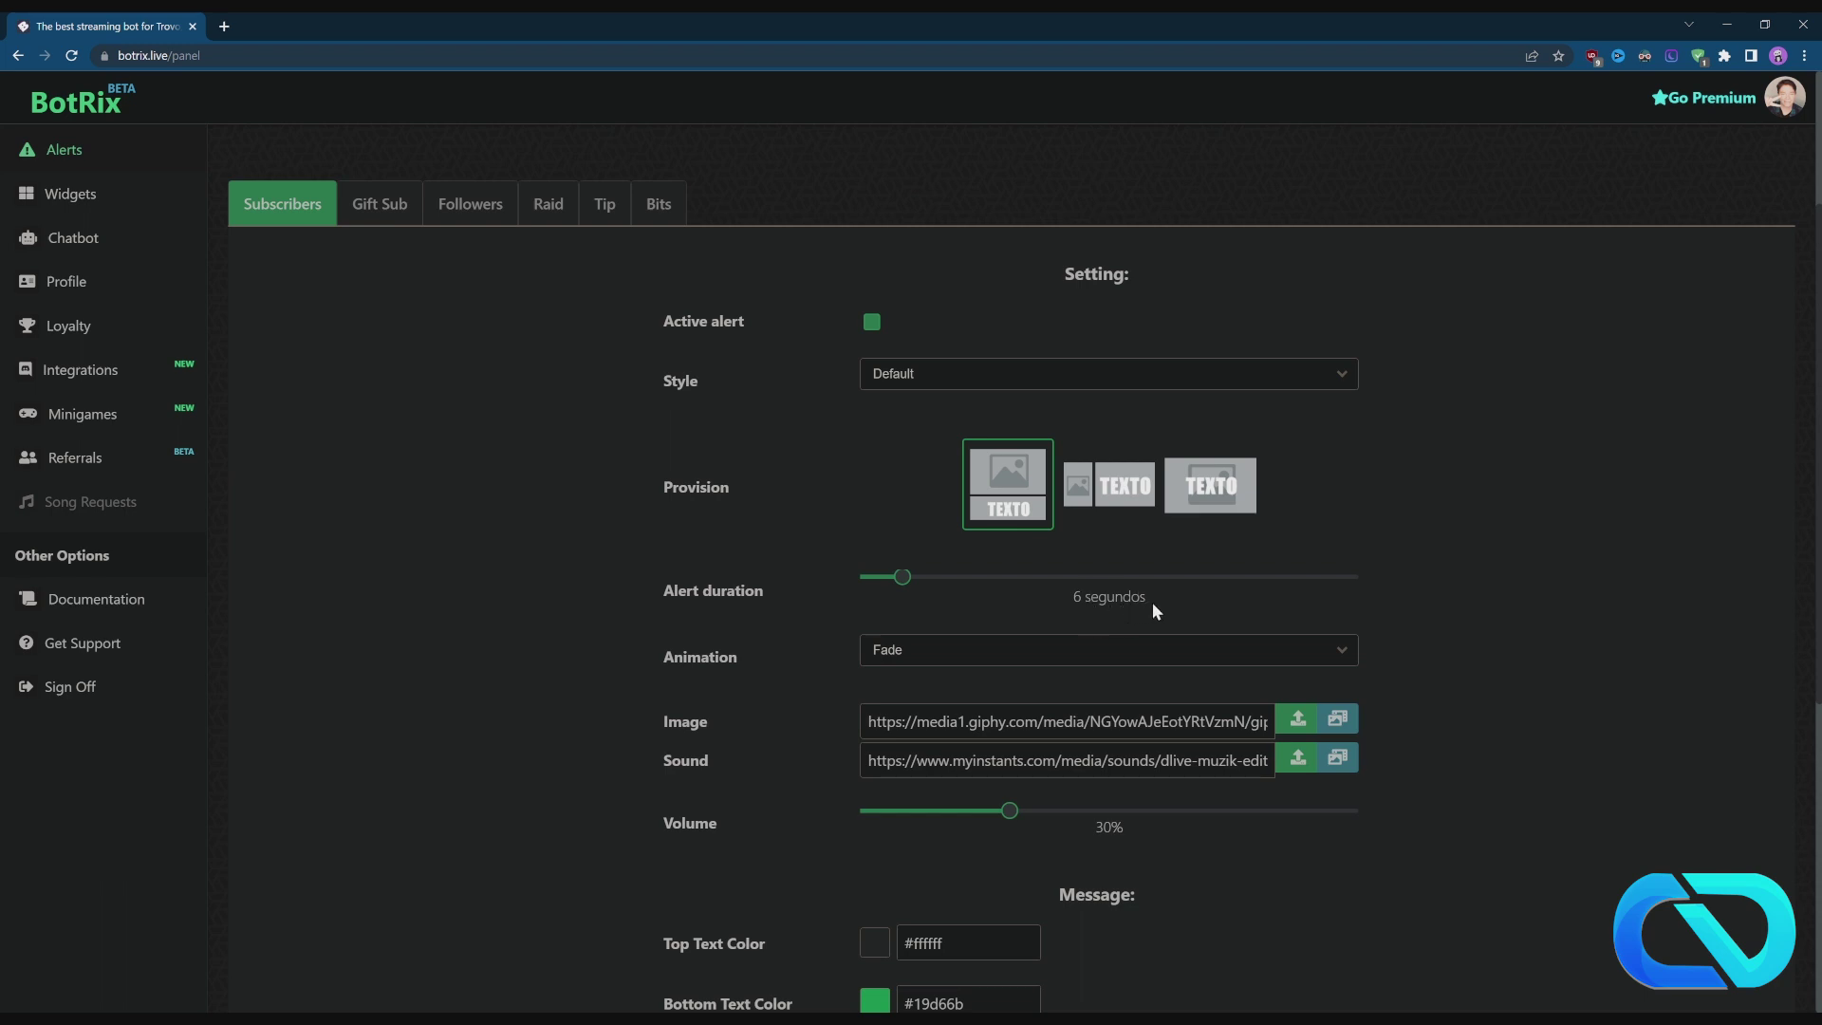
{"action": "scroll", "coordinate": [1152, 601], "scroll_direction": "up", "scroll_amount": 3}
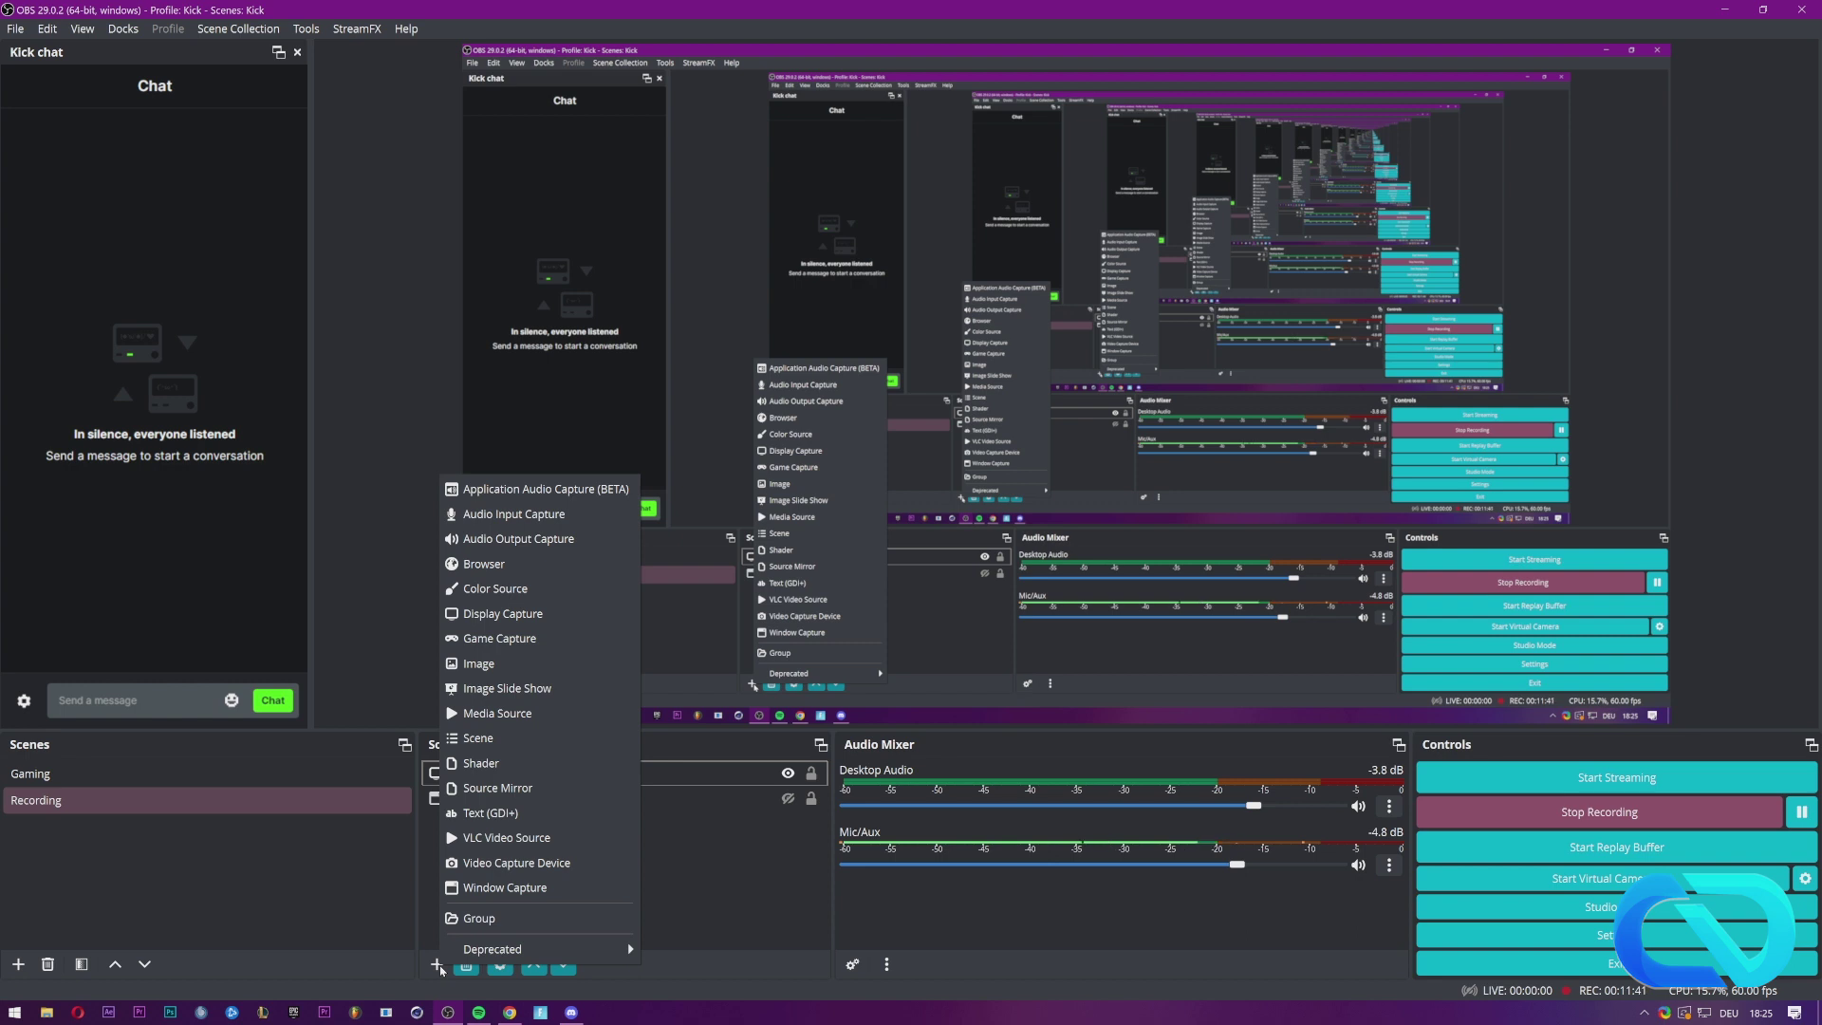
Add a Browser source named 'alert' whose URL is the pasted BotRix widget address.
{"action": "left_click", "coordinate": [484, 563]}
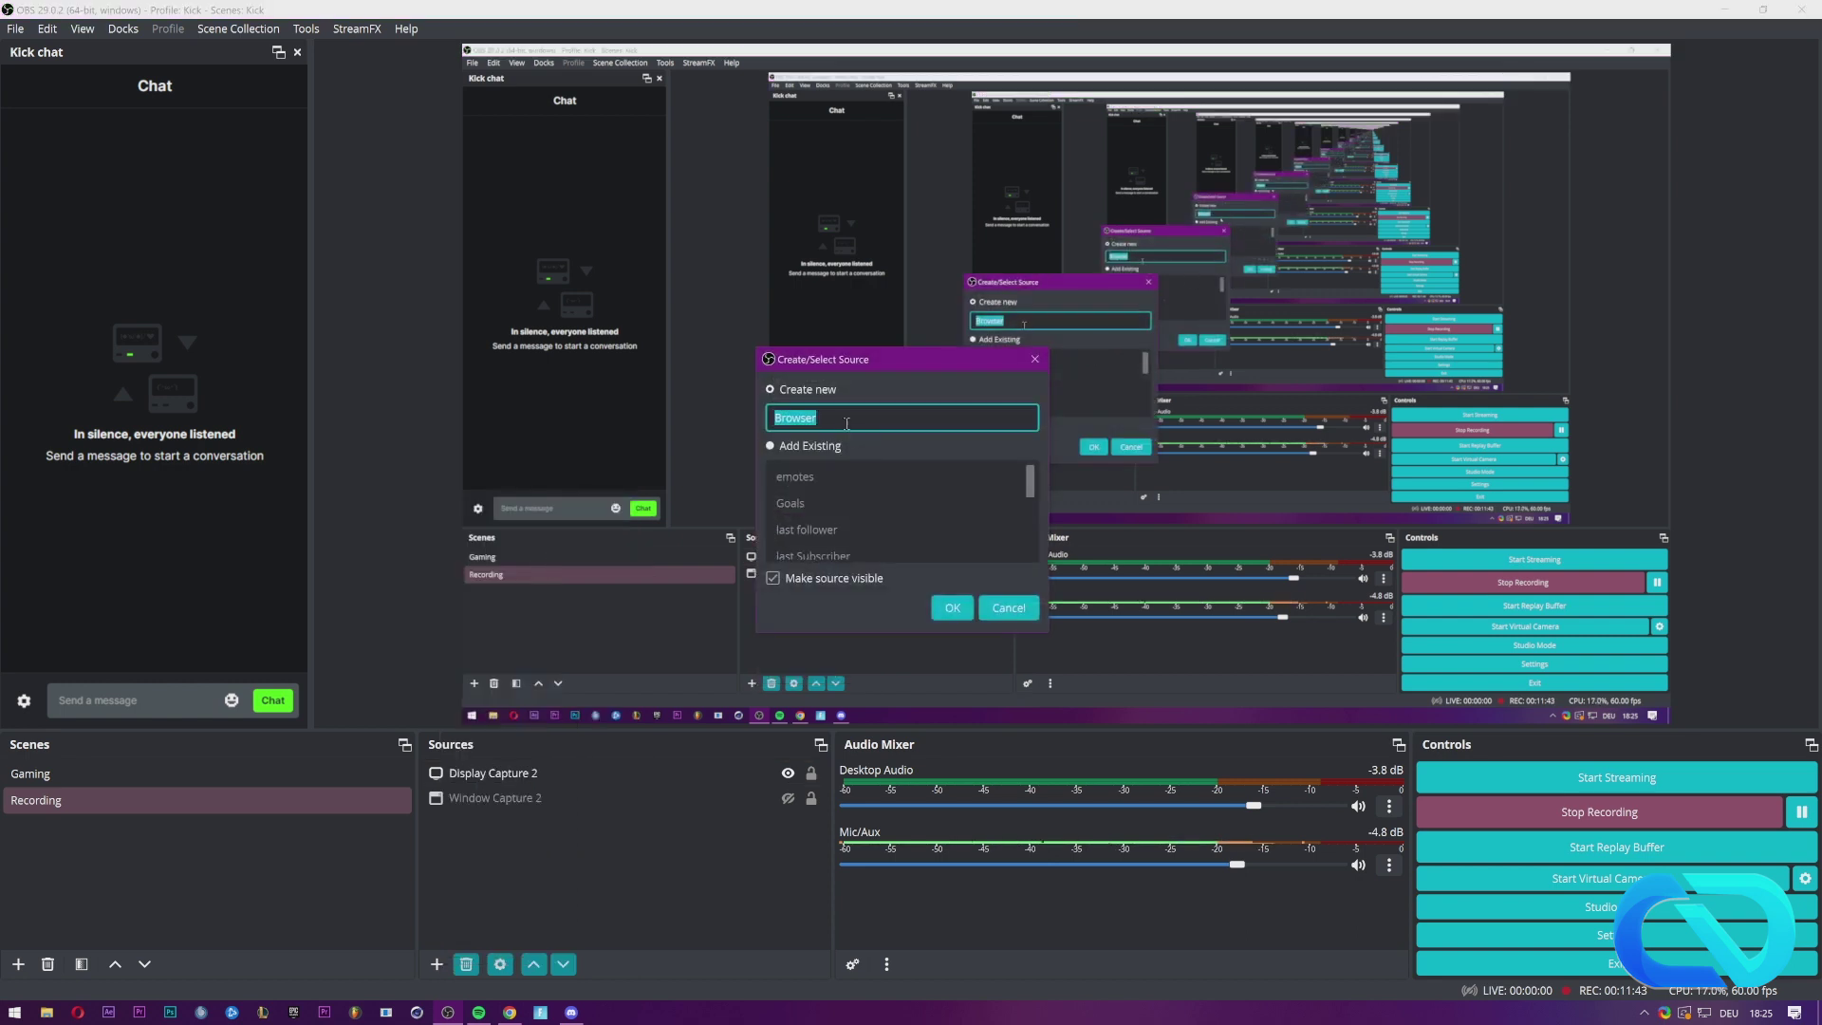
{"action": "type", "text": "a"}
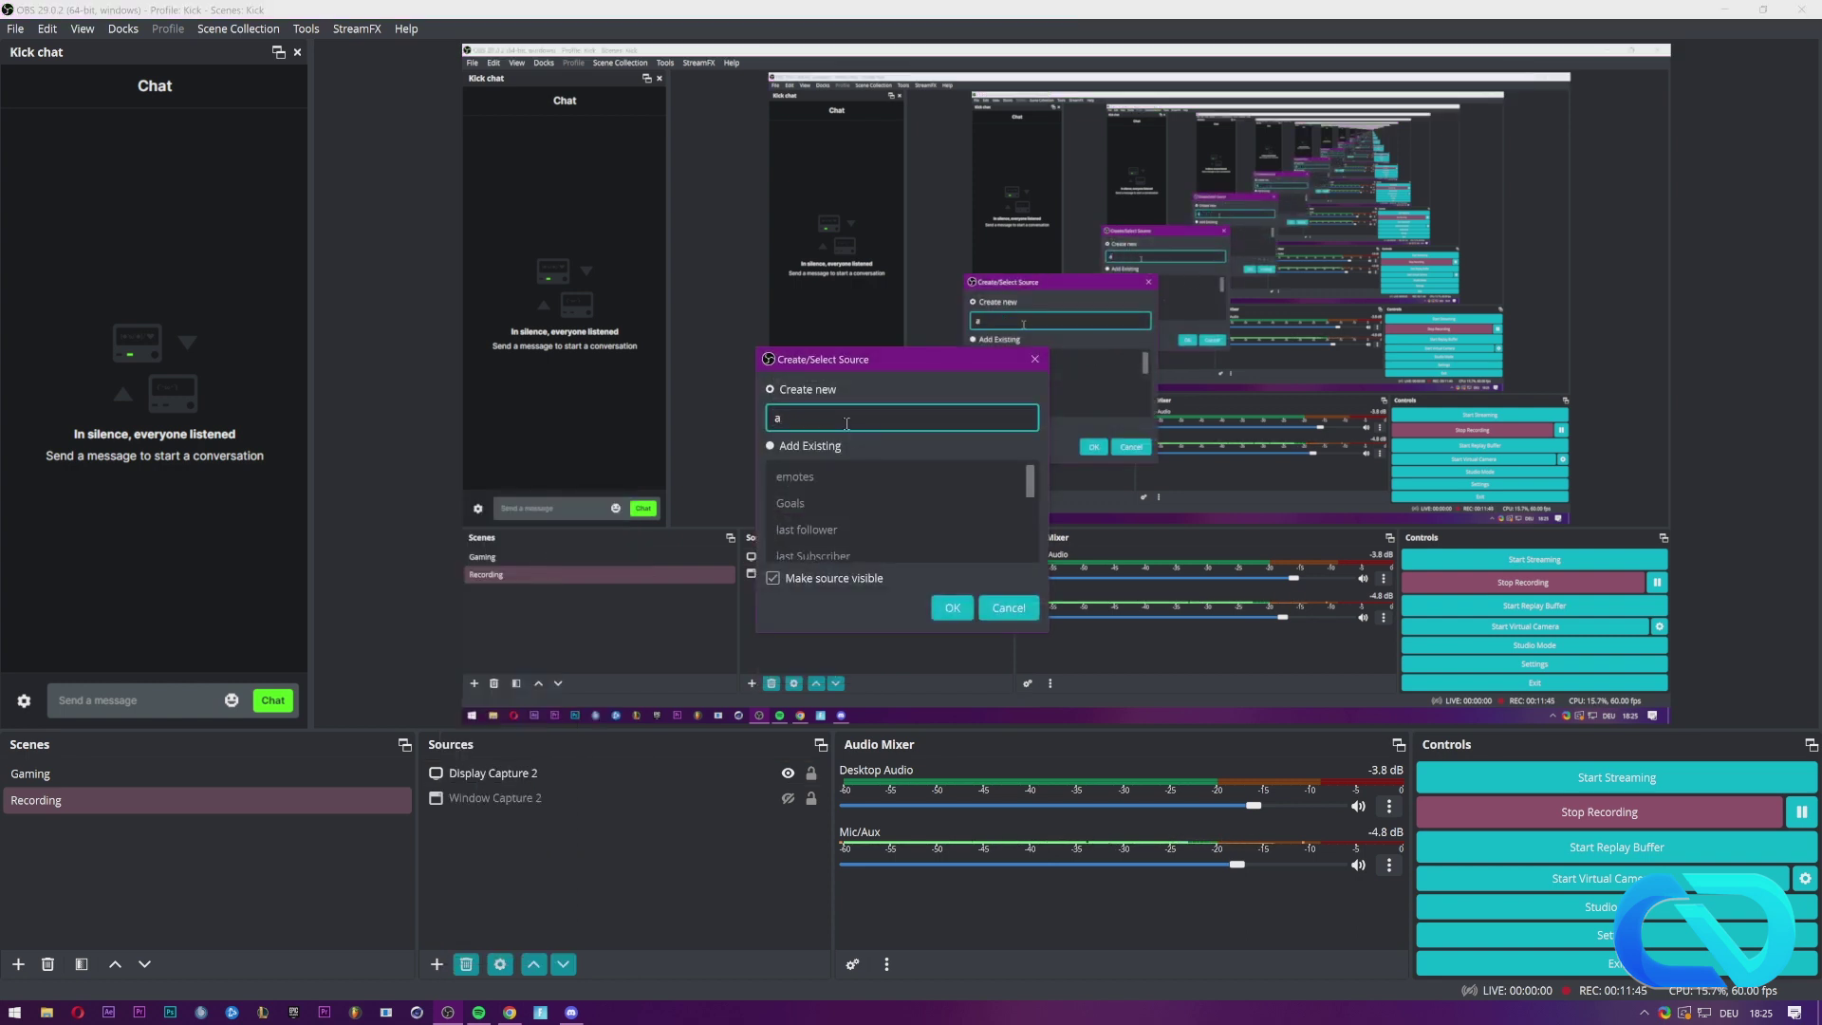
{"action": "type", "text": "lert"}
{"action": "key", "text": "Return"}
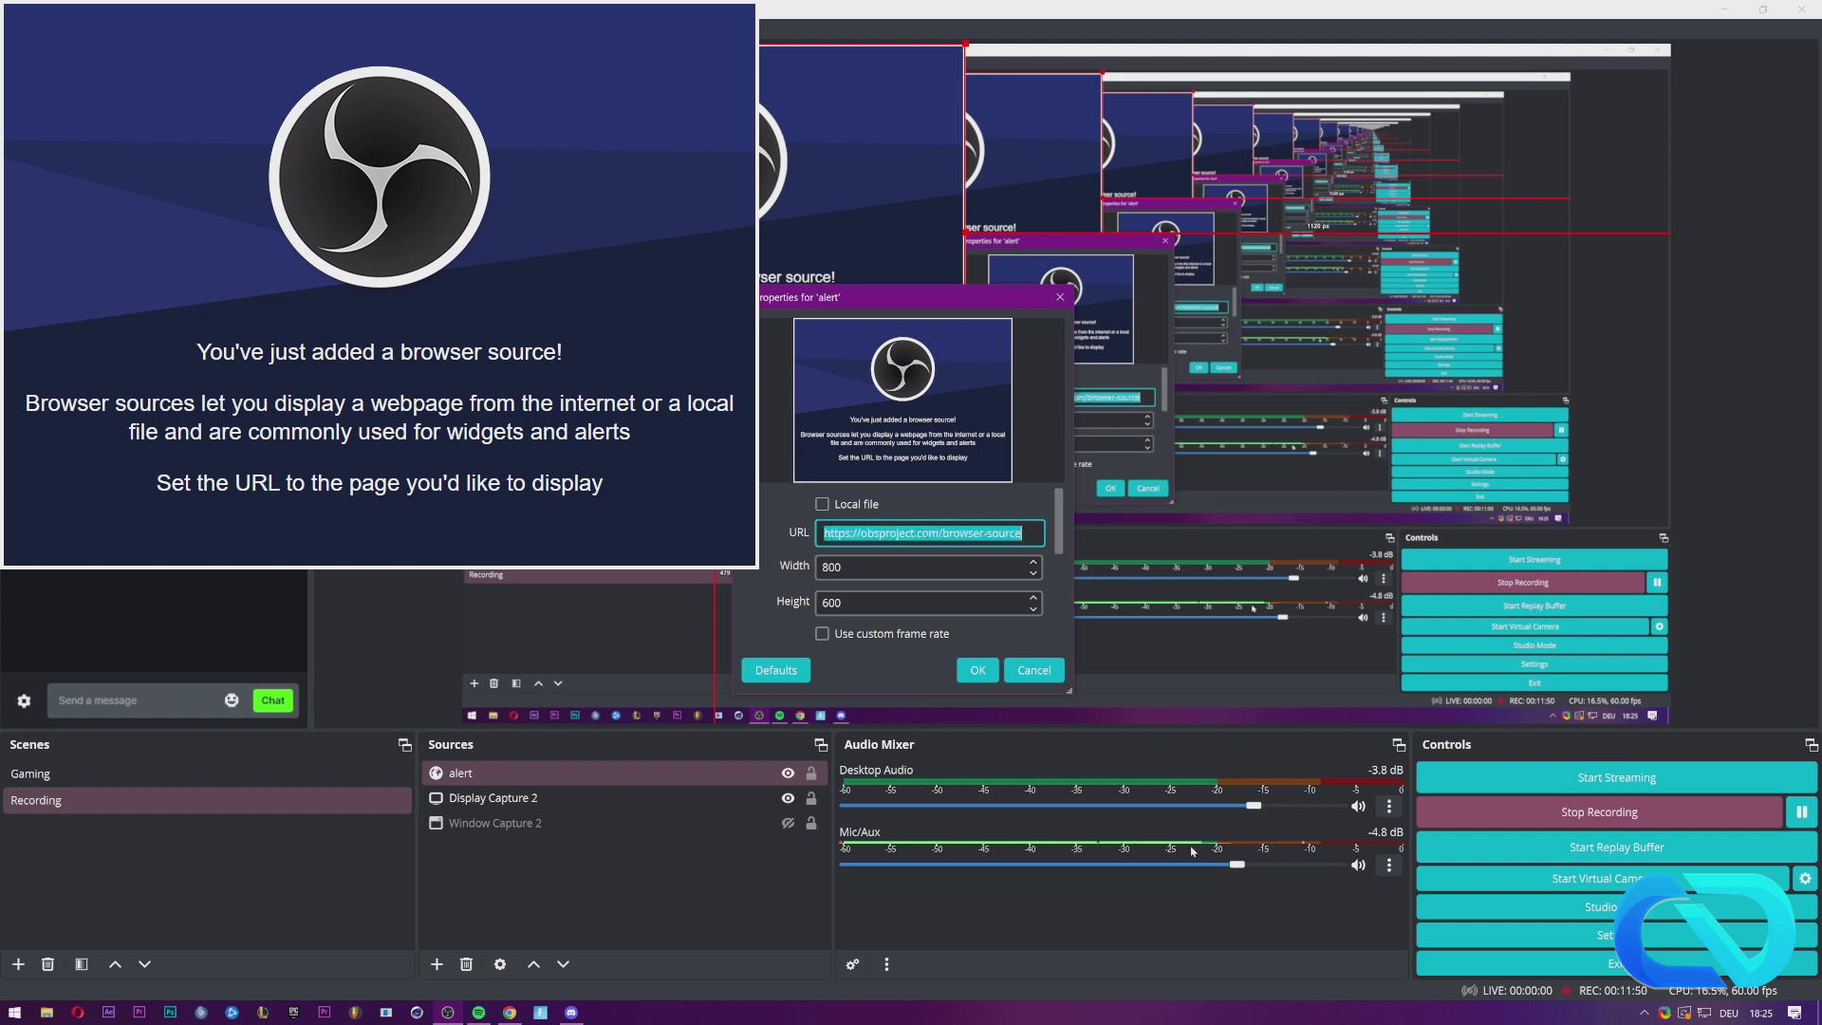
{"action": "left_click", "coordinate": [1047, 680]}
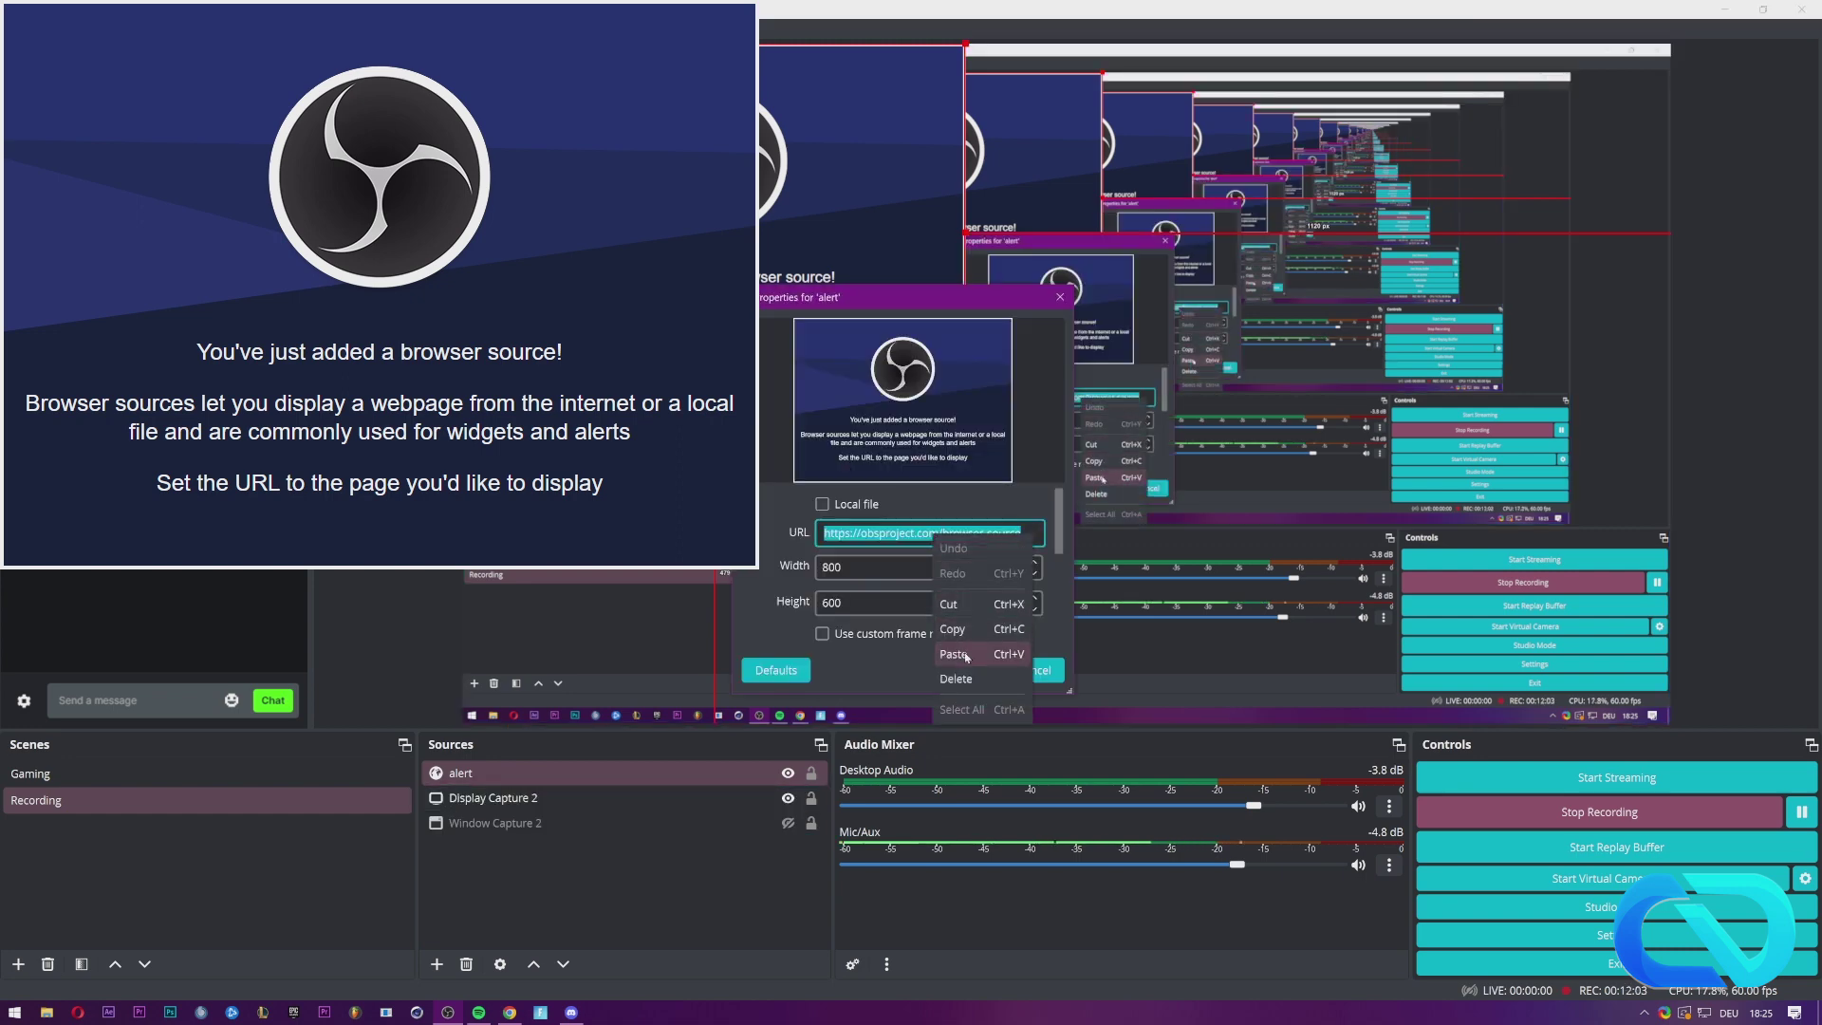
{"action": "left_click", "coordinate": [967, 657]}
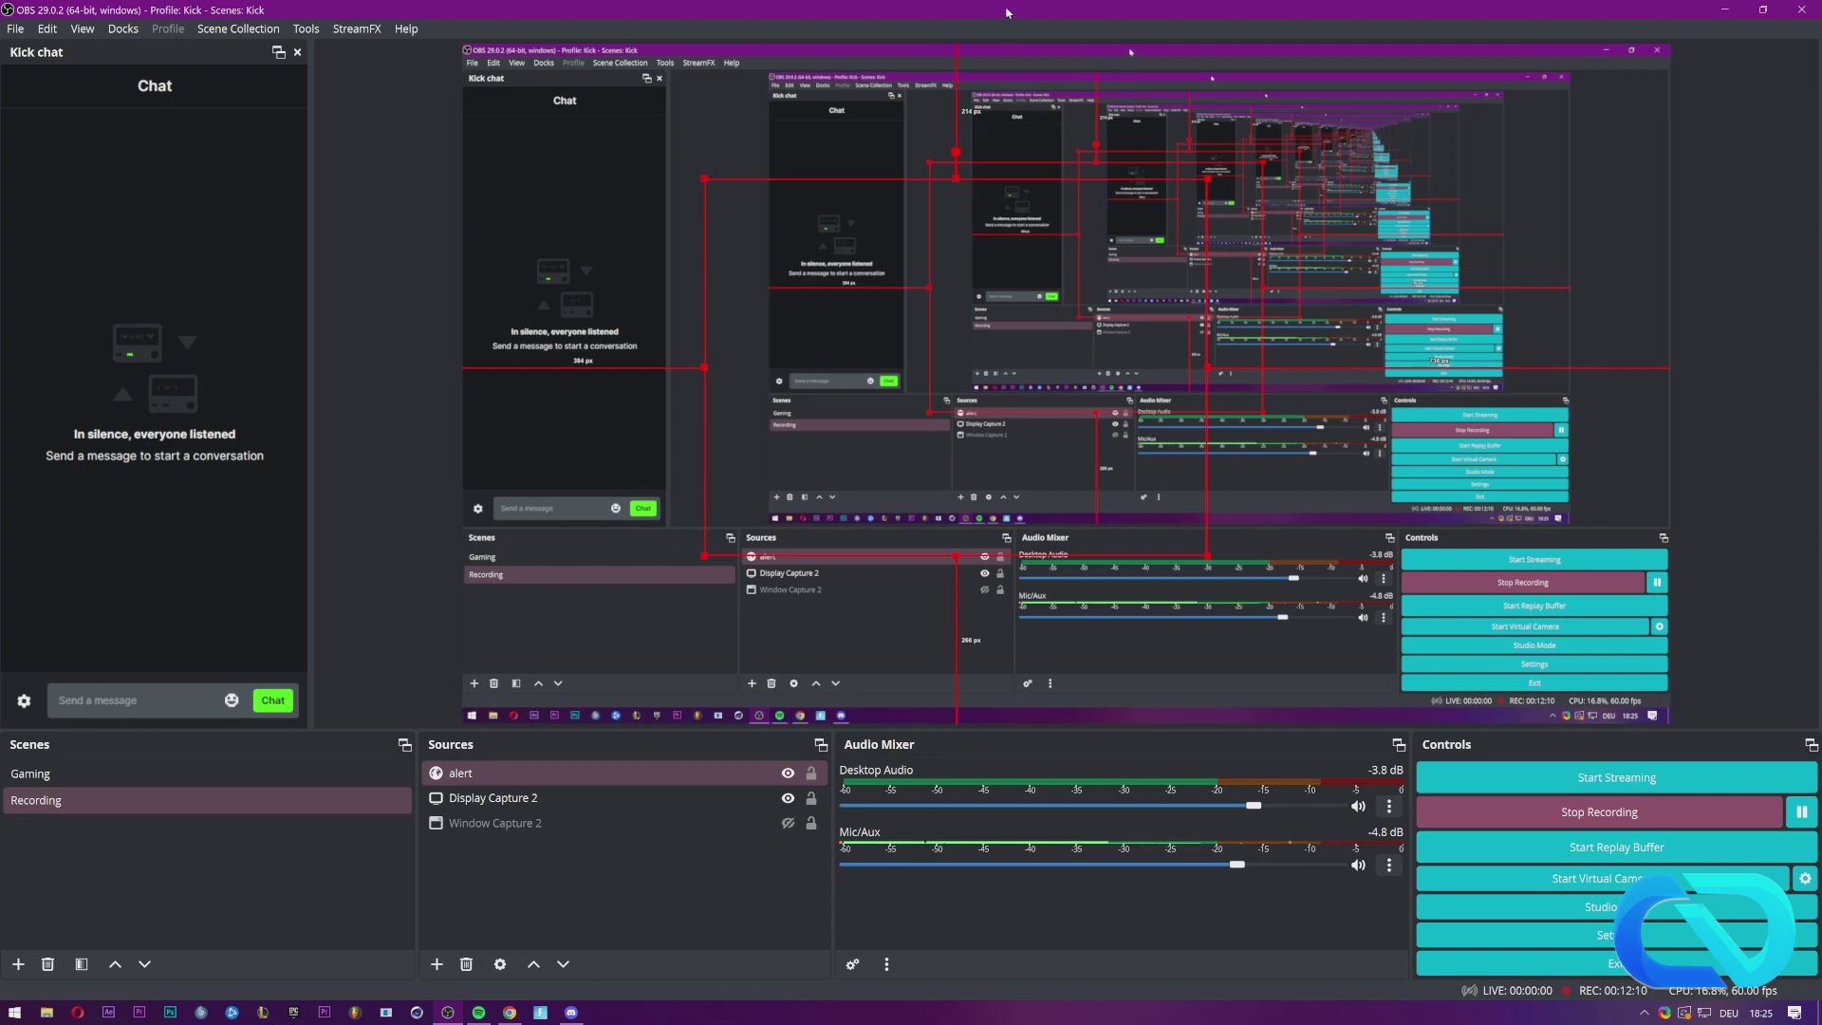
{"action": "left_click_drag", "start_coordinate": [1008, 14], "coordinate": [505, 622]}
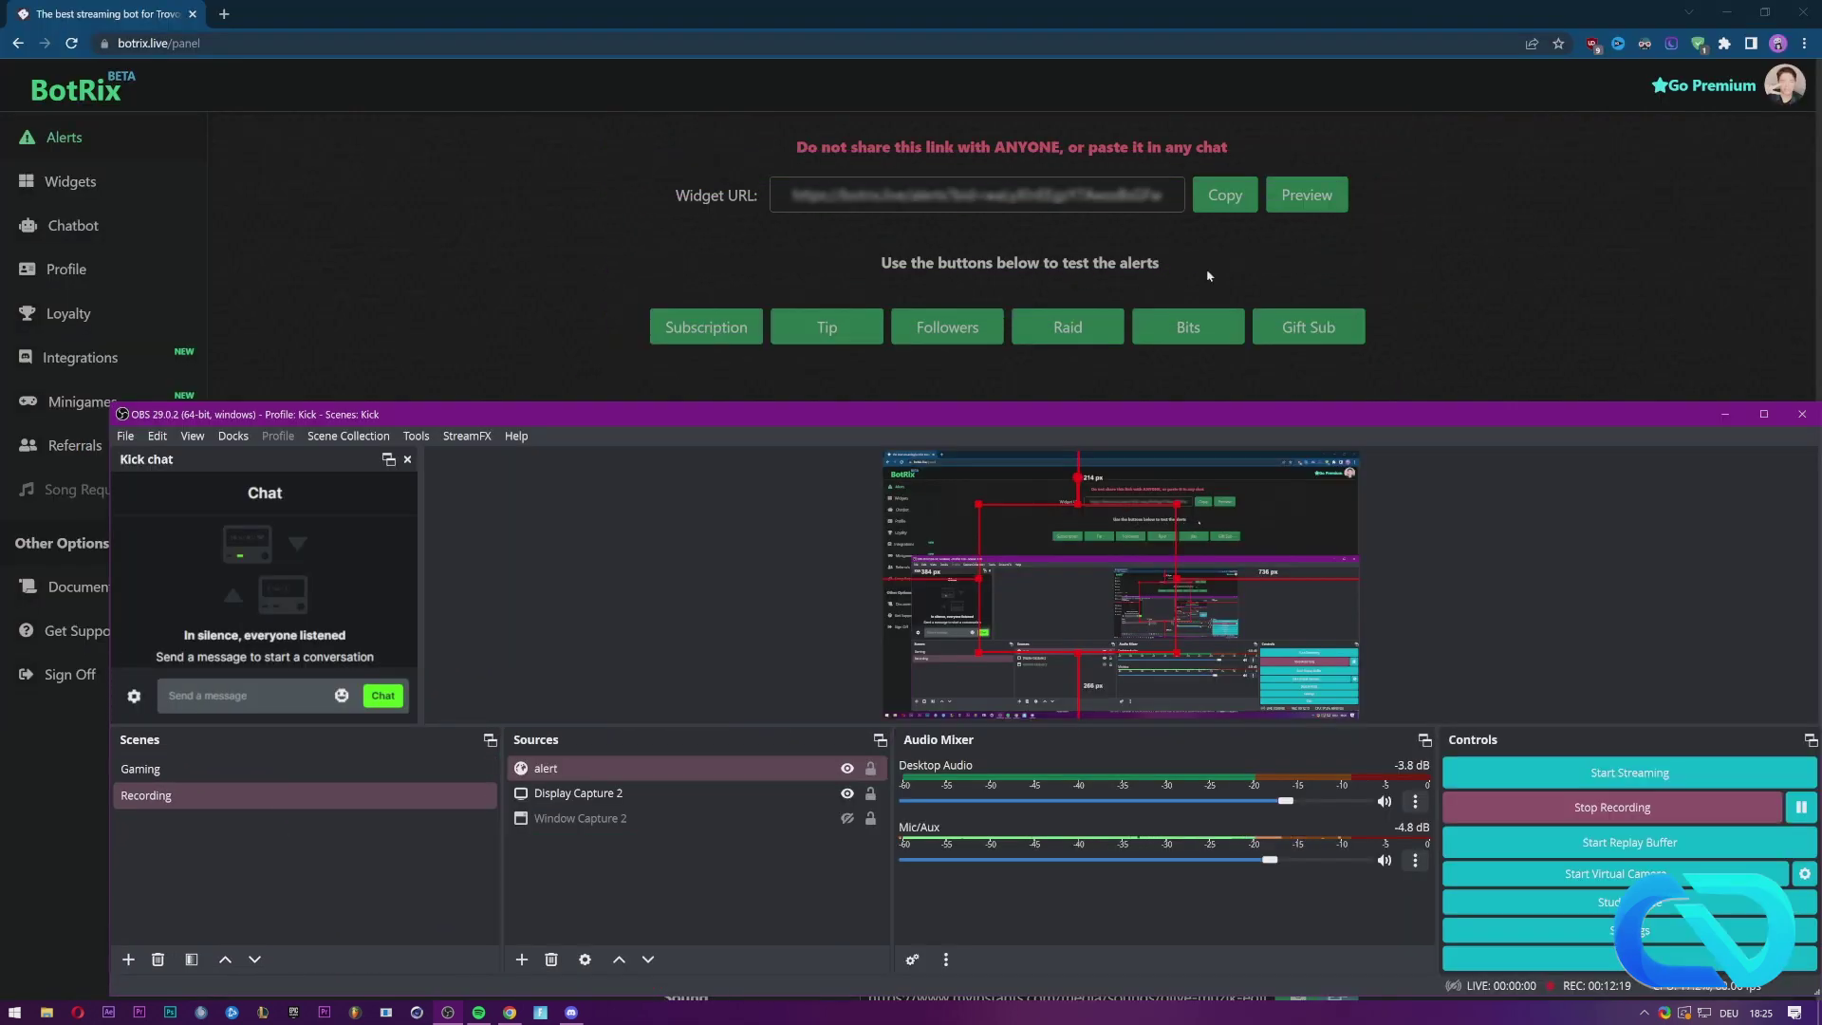
Fire two test Subscription alerts from the BotRix page.
{"action": "left_click", "coordinate": [713, 331]}
{"action": "left_click", "coordinate": [773, 611]}
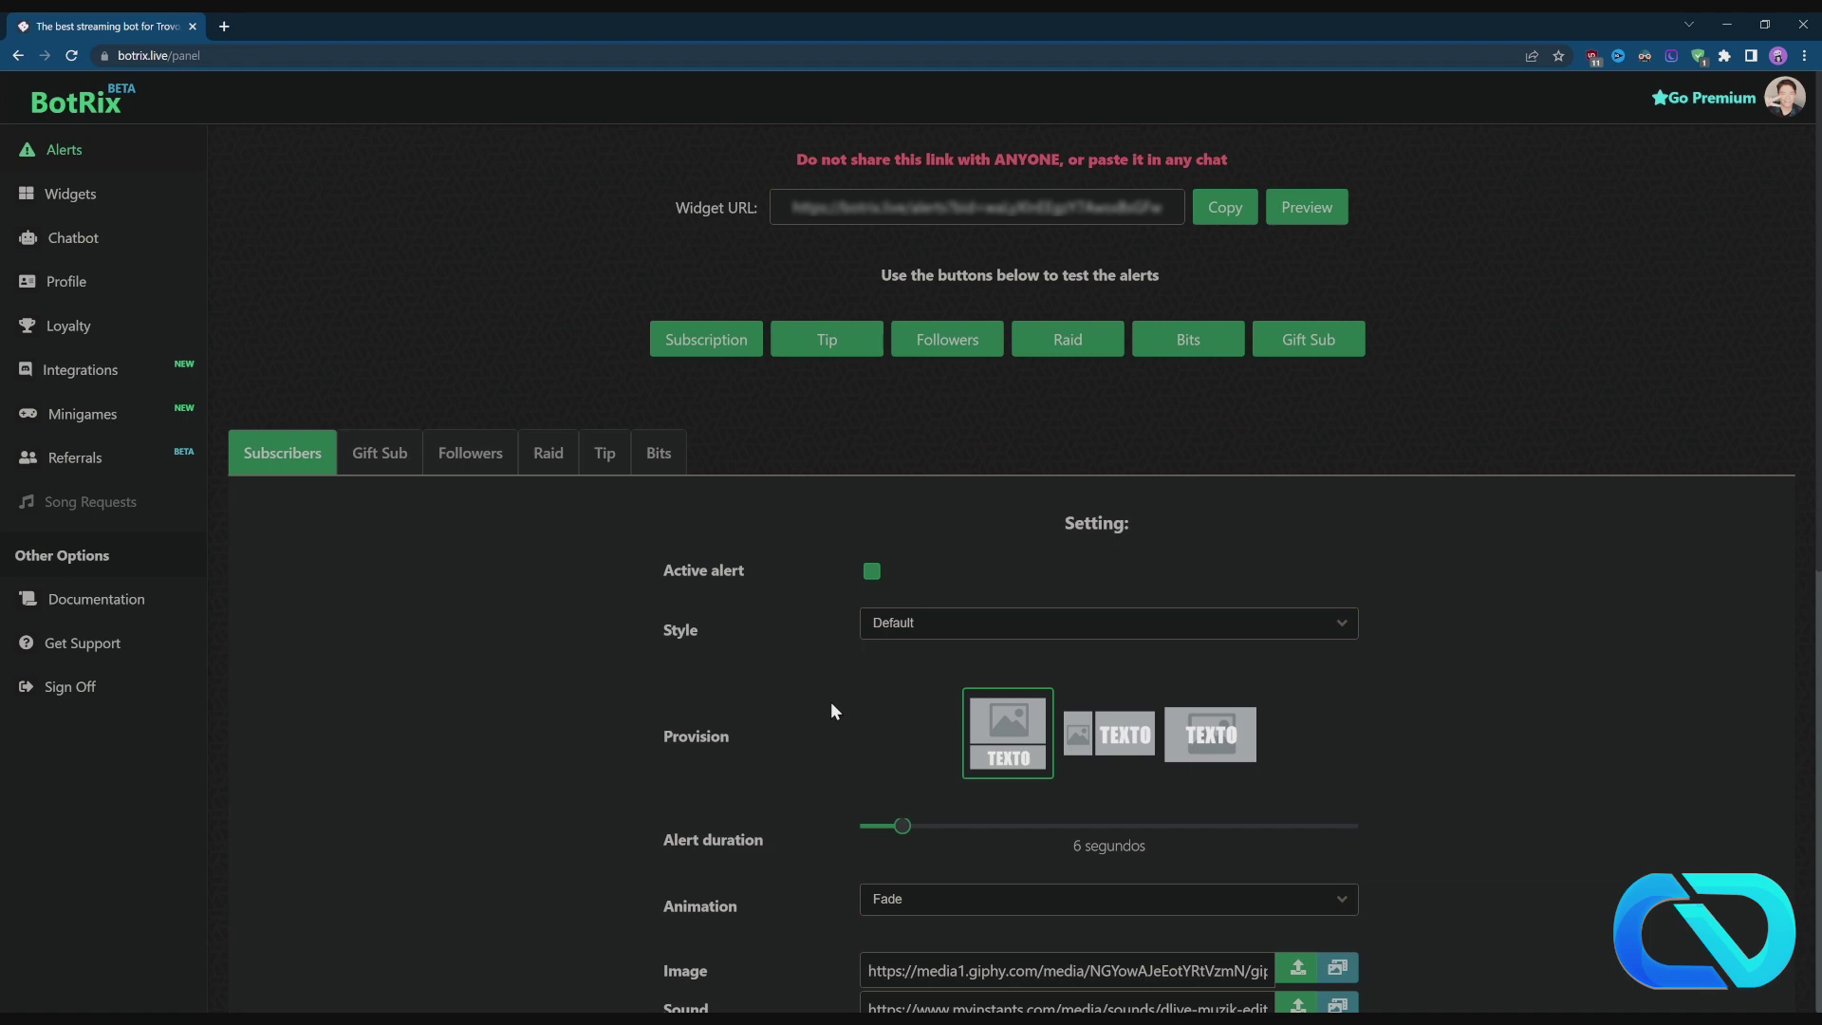
{"action": "scroll", "coordinate": [319, 522], "scroll_direction": "down", "scroll_amount": 2}
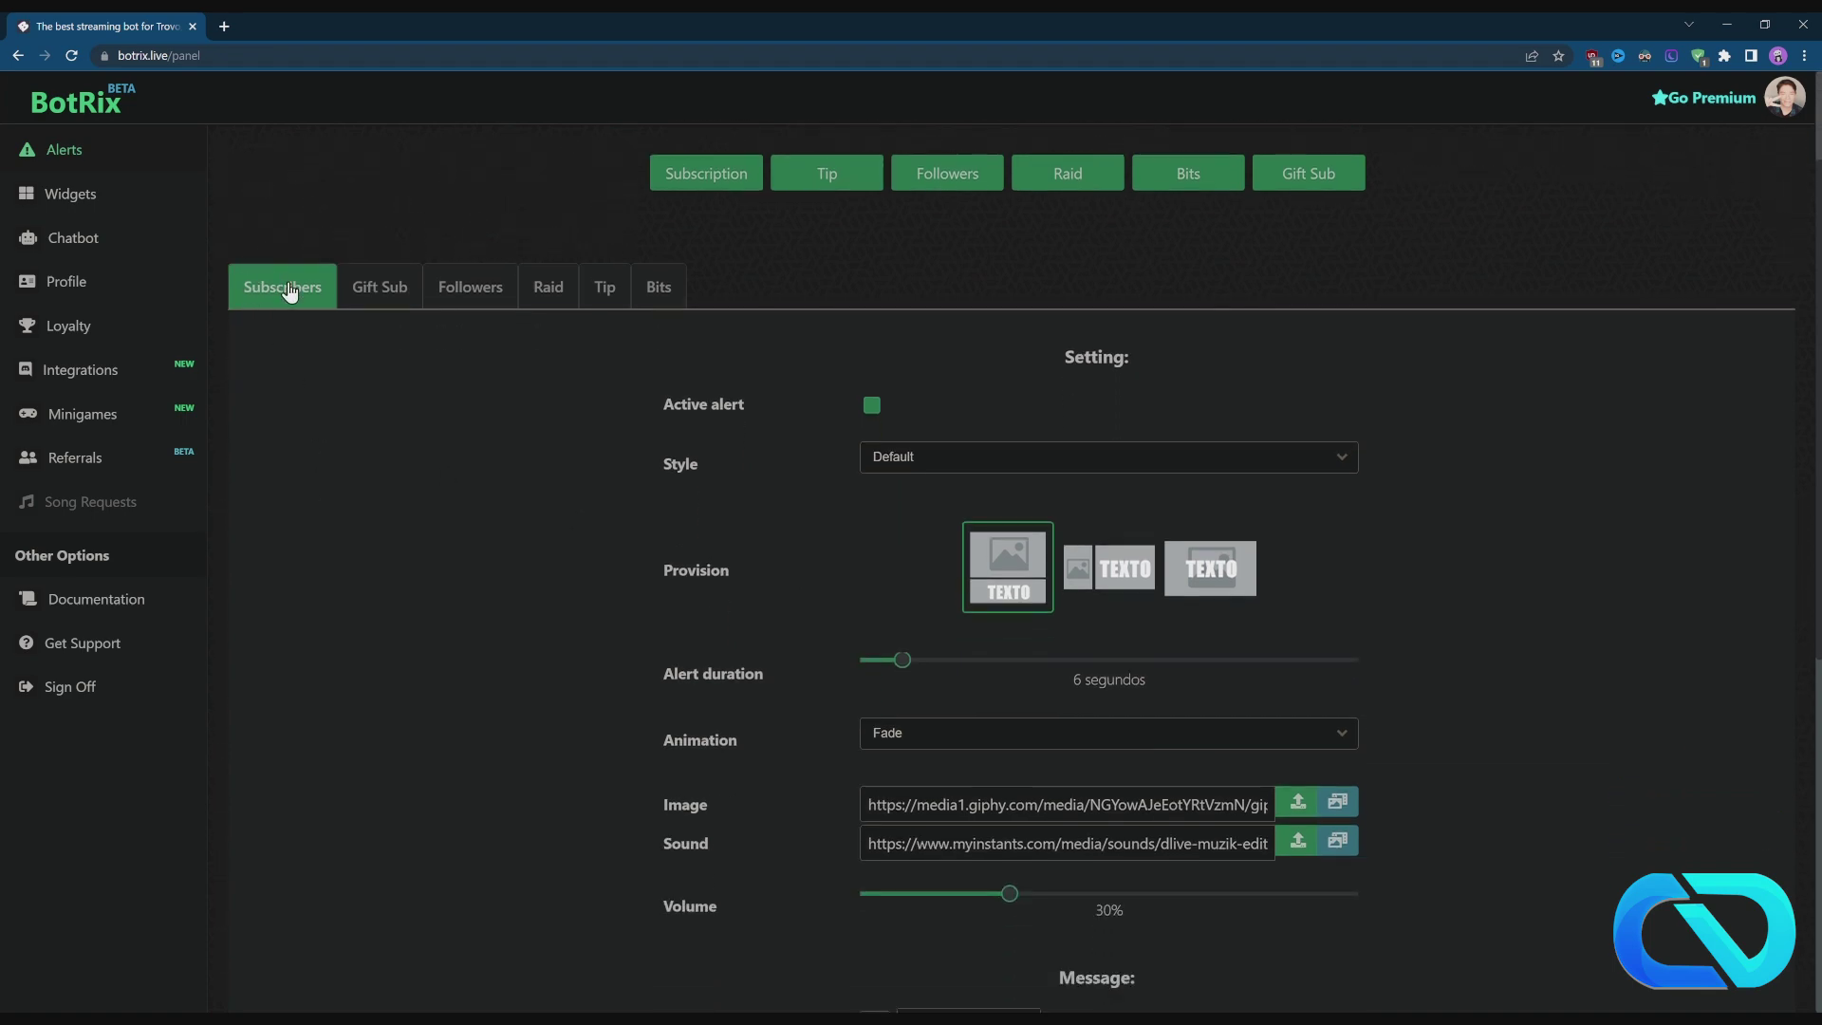
{"action": "scroll", "coordinate": [378, 553], "scroll_direction": "down", "scroll_amount": 1}
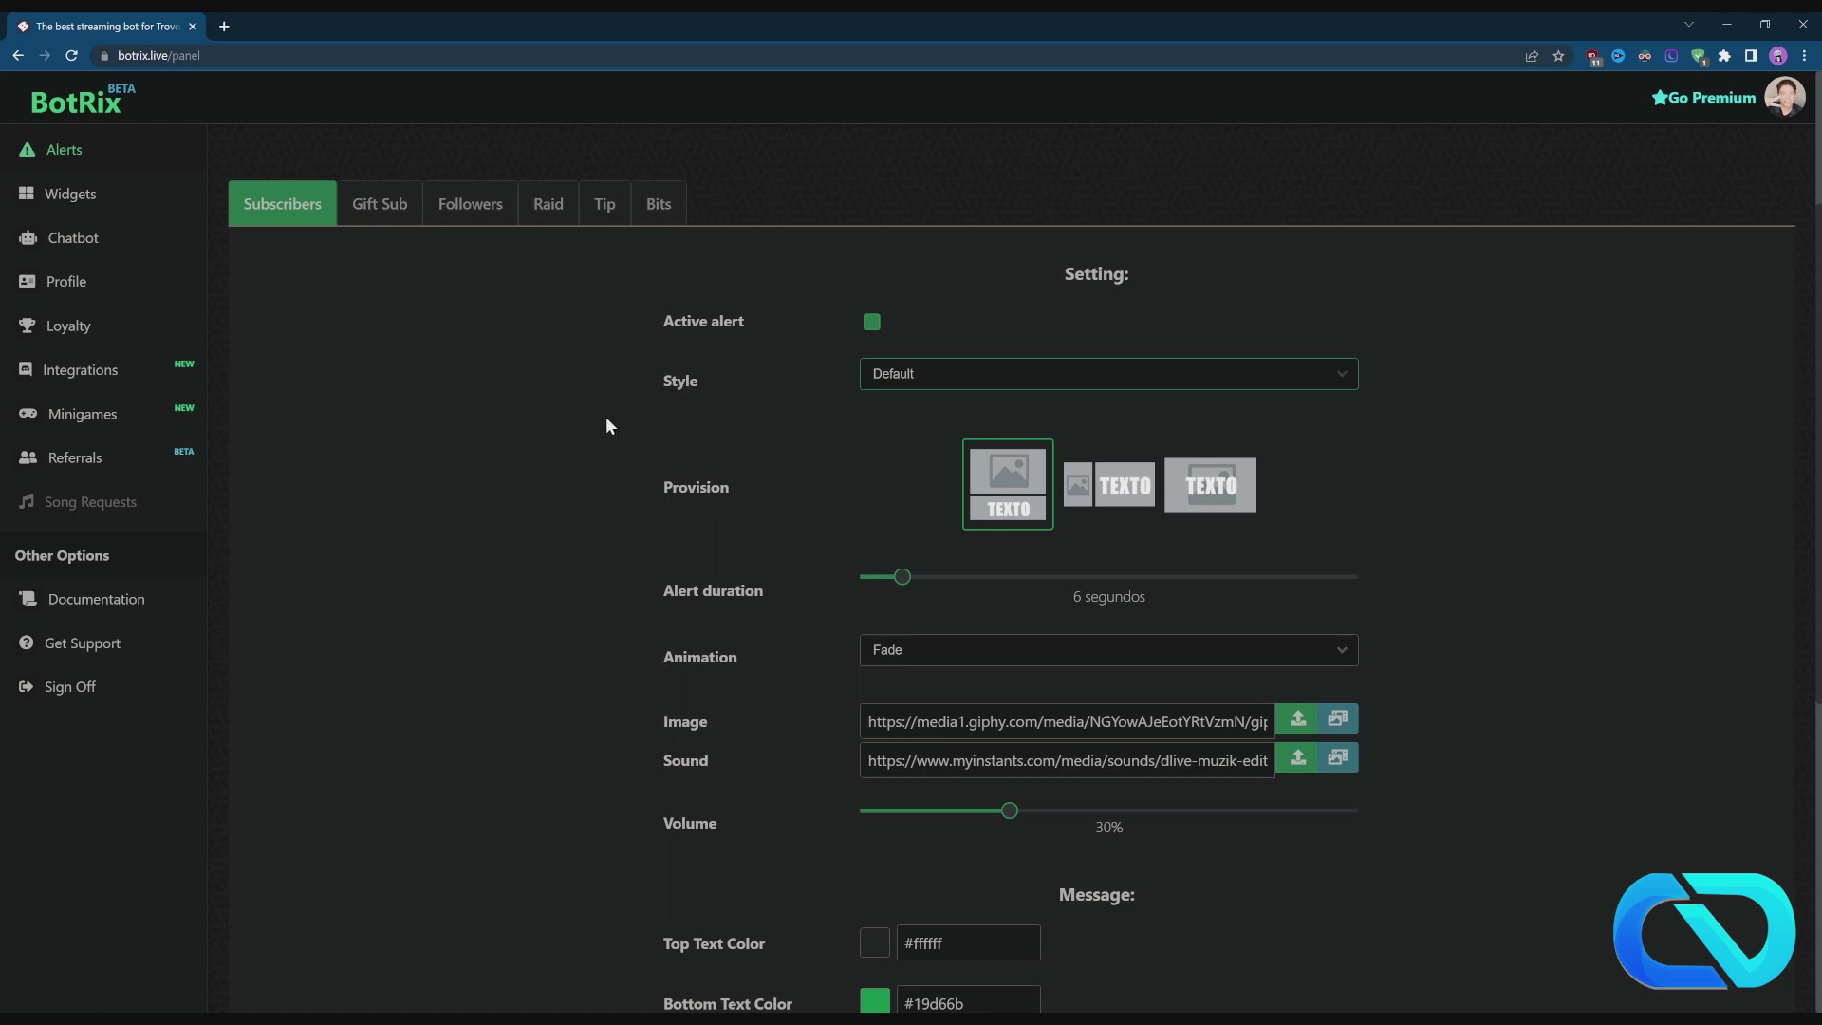
{"action": "scroll", "coordinate": [862, 441], "scroll_direction": "down", "scroll_amount": 2}
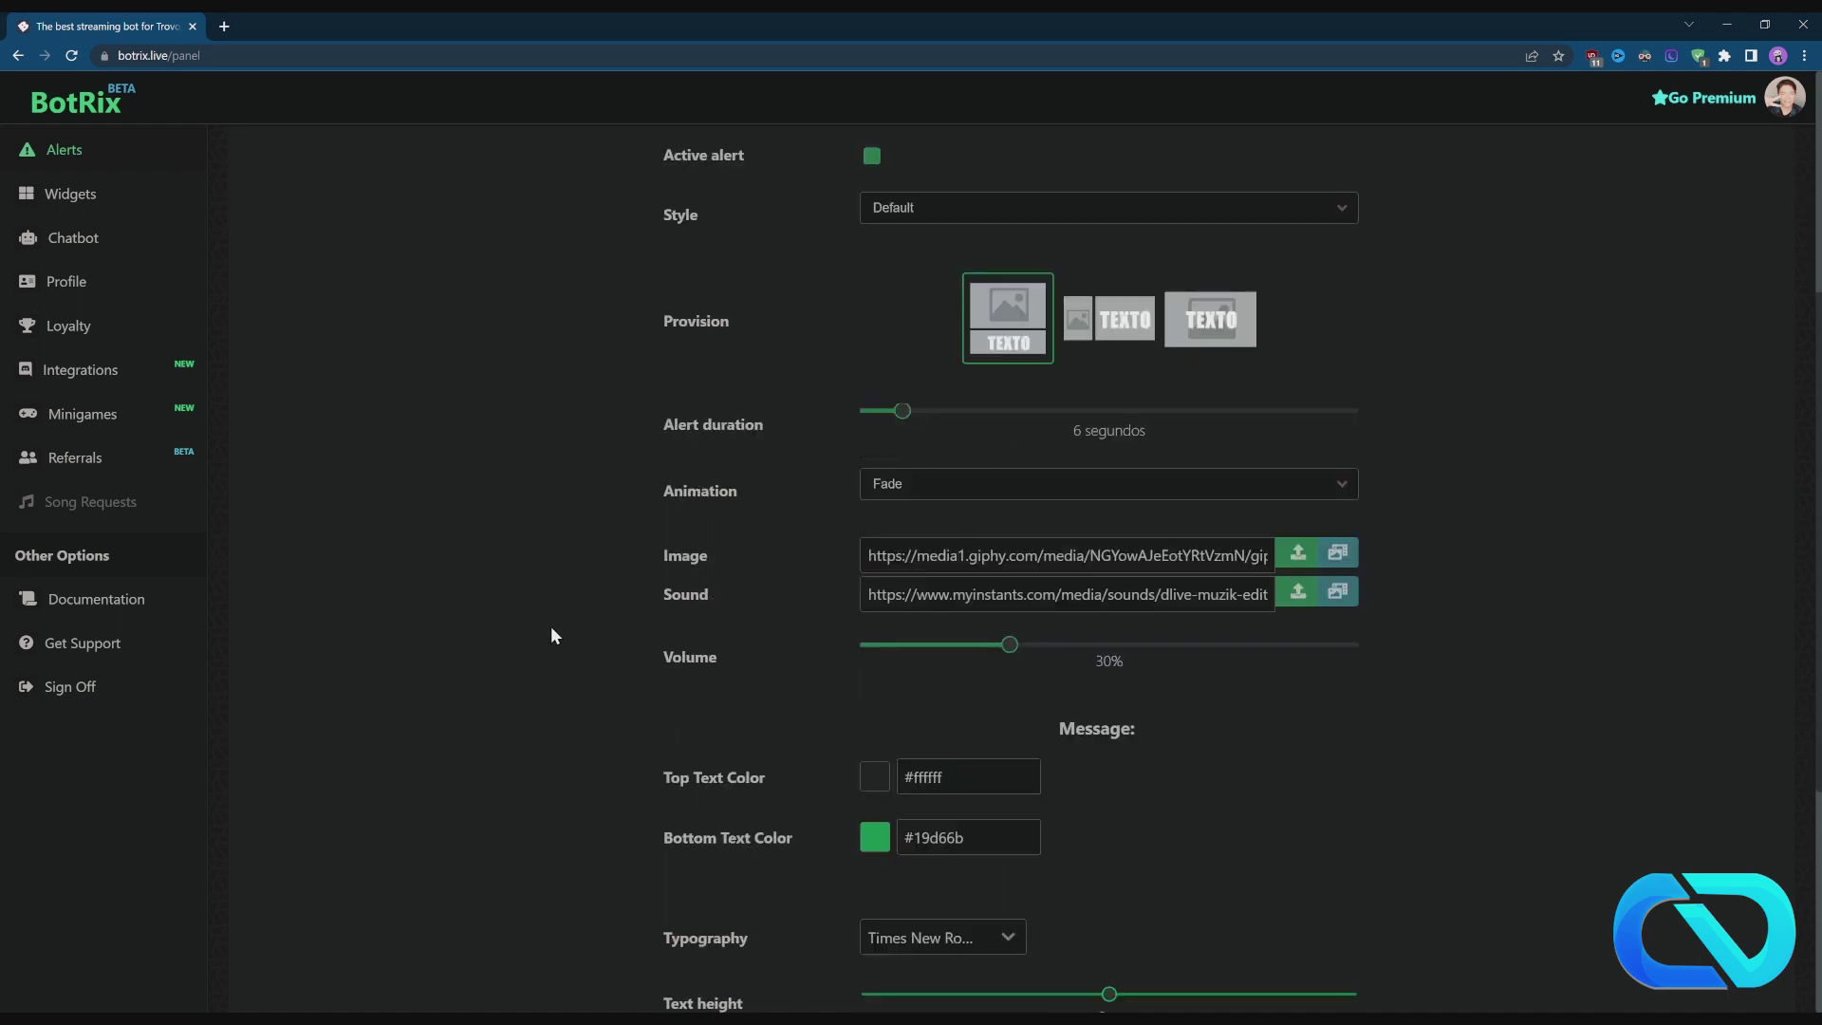
{"action": "scroll", "coordinate": [550, 624], "scroll_direction": "down", "scroll_amount": 1}
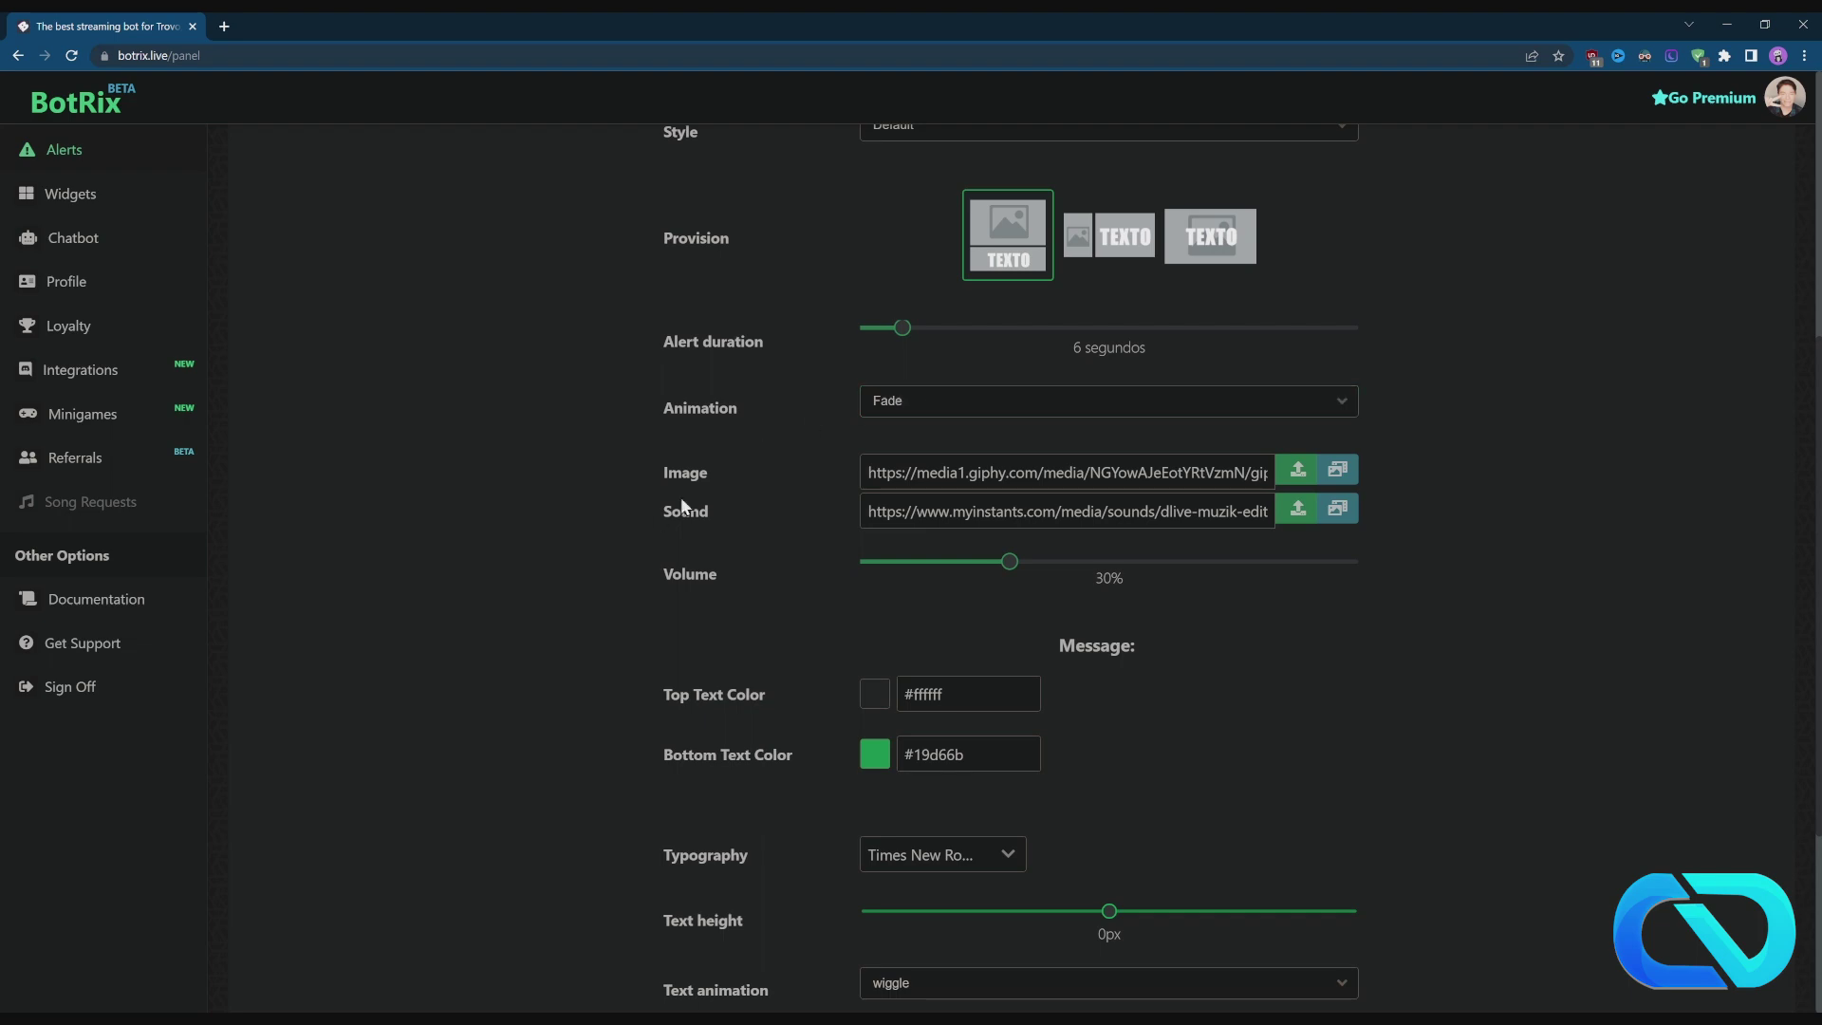
{"action": "left_click", "coordinate": [1340, 471]}
{"action": "scroll", "coordinate": [1233, 465], "scroll_direction": "down", "scroll_amount": 5}
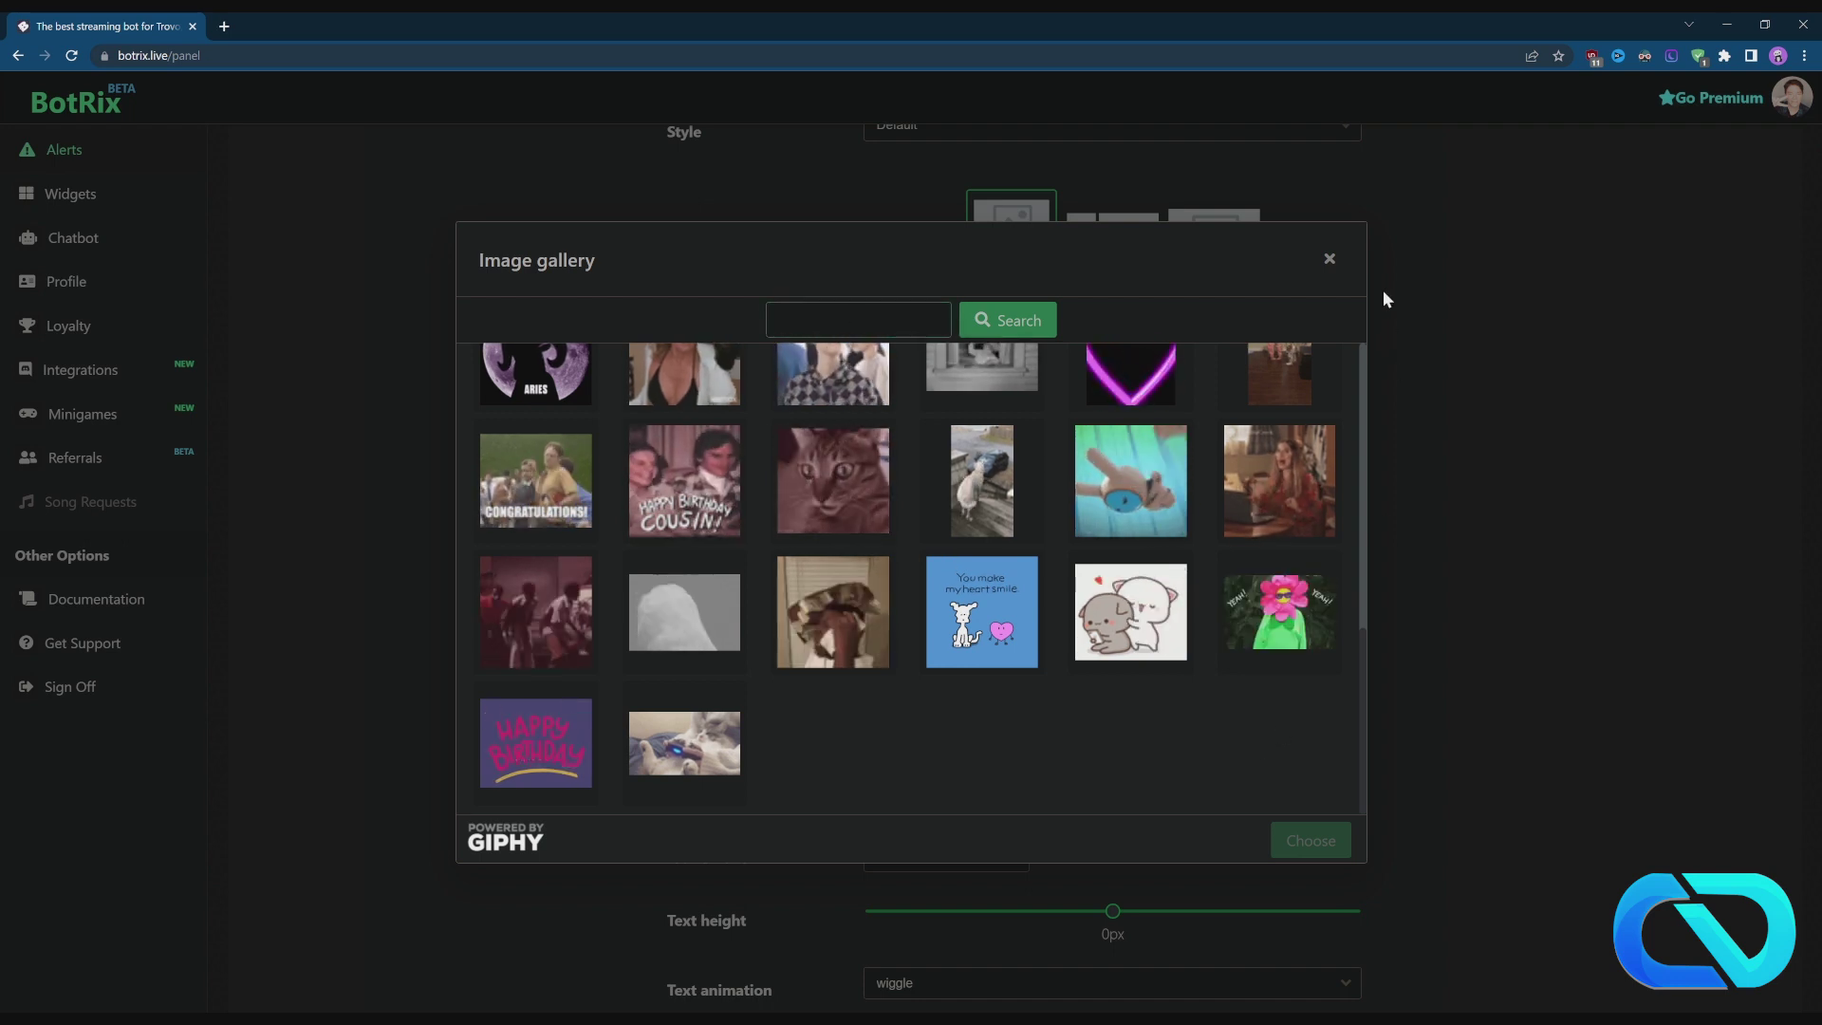
{"action": "left_click", "coordinate": [1328, 259]}
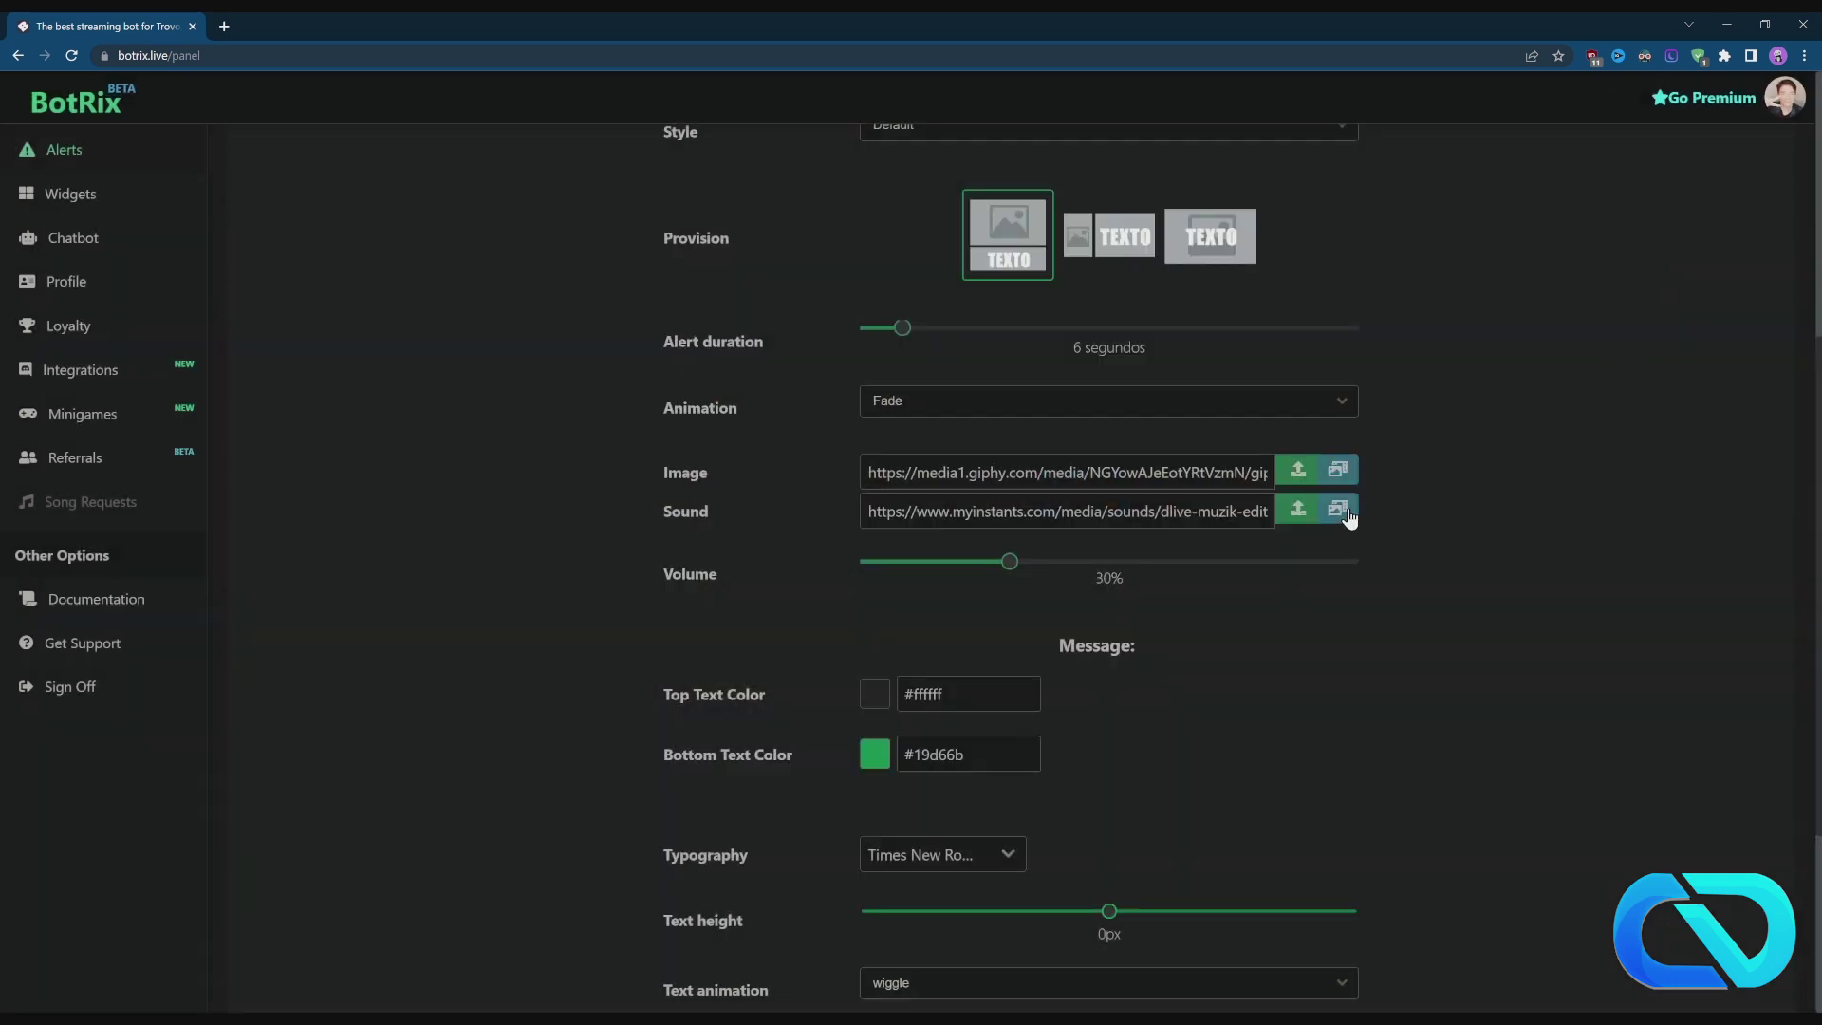
{"action": "scroll", "coordinate": [1349, 517], "scroll_direction": "down", "scroll_amount": 4}
{"action": "left_click_drag", "start_coordinate": [963, 363], "coordinate": [888, 380]}
{"action": "left_click_drag", "start_coordinate": [1014, 423], "coordinate": [897, 424]}
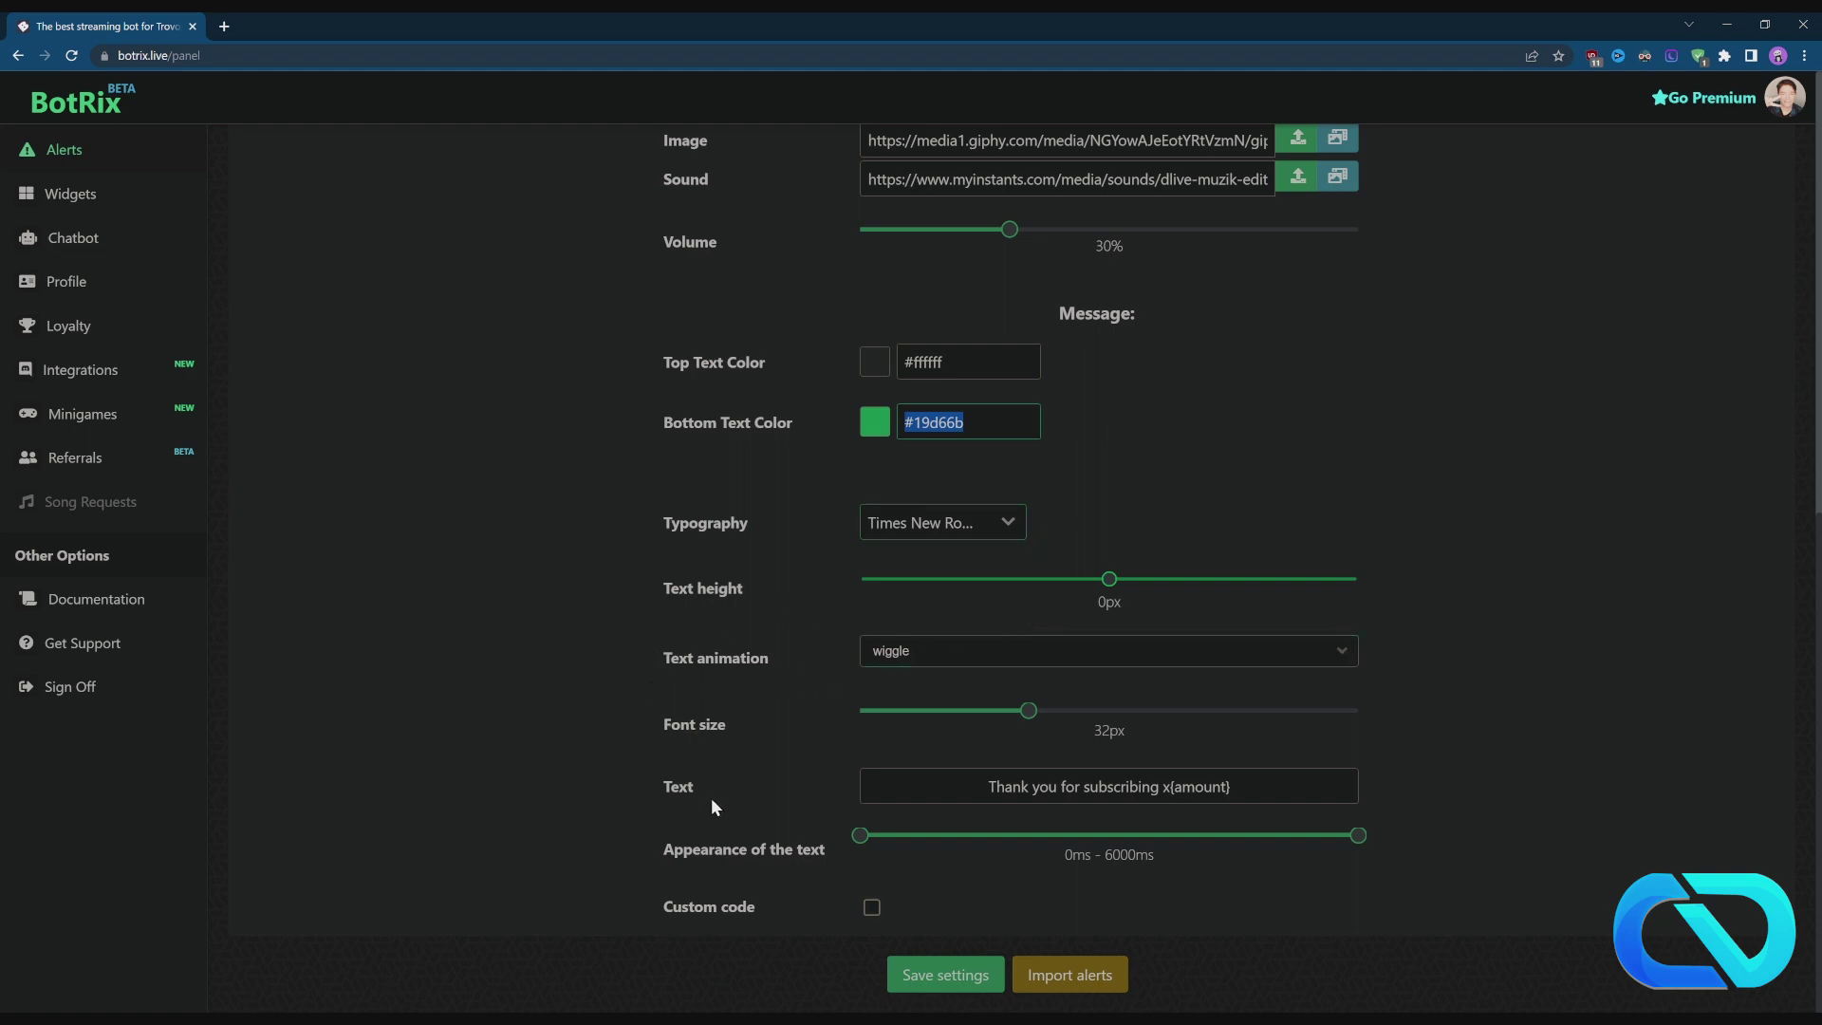
{"action": "left_click", "coordinate": [1161, 786]}
{"action": "left_click_drag", "start_coordinate": [1161, 787], "coordinate": [793, 784]}
{"action": "left_click", "coordinate": [554, 797]}
Review the Gift Sub, Tip and Bits alert settings in turn, ending on Bits.
{"action": "scroll", "coordinate": [460, 613], "scroll_direction": "up", "scroll_amount": 9}
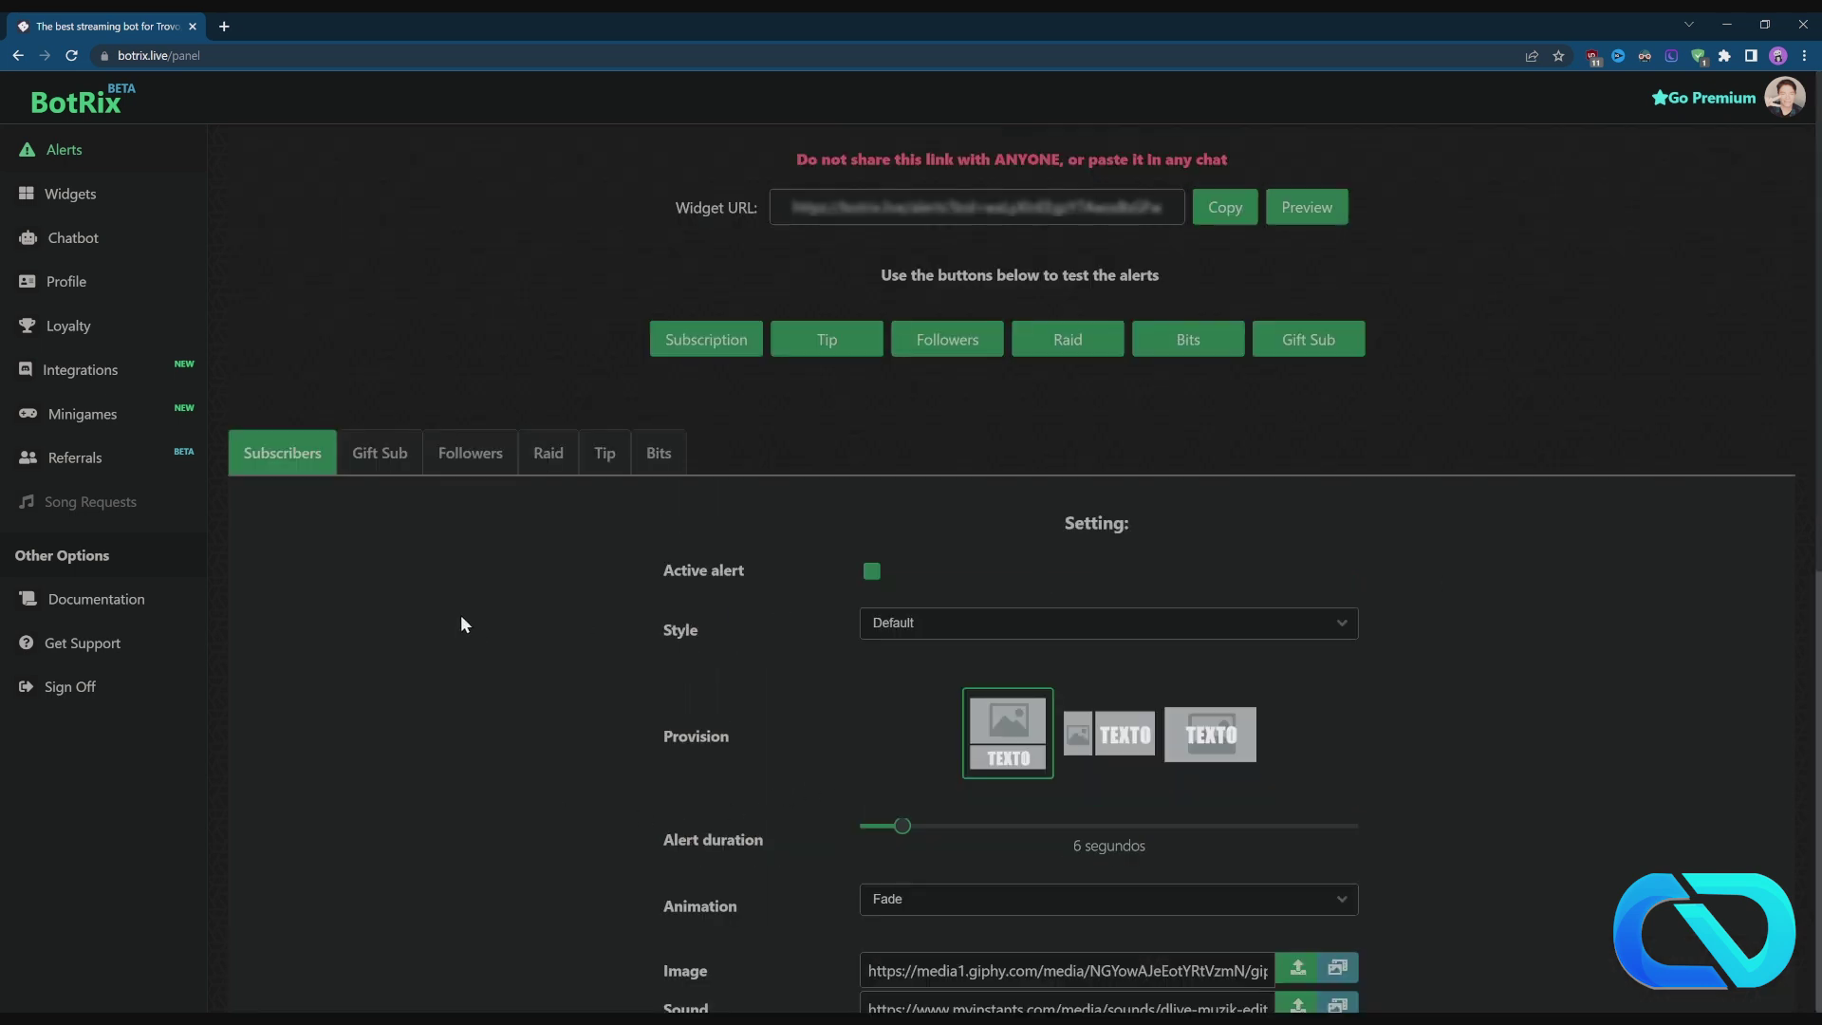
{"action": "scroll", "coordinate": [471, 526], "scroll_direction": "down", "scroll_amount": 1}
{"action": "left_click", "coordinate": [392, 378]}
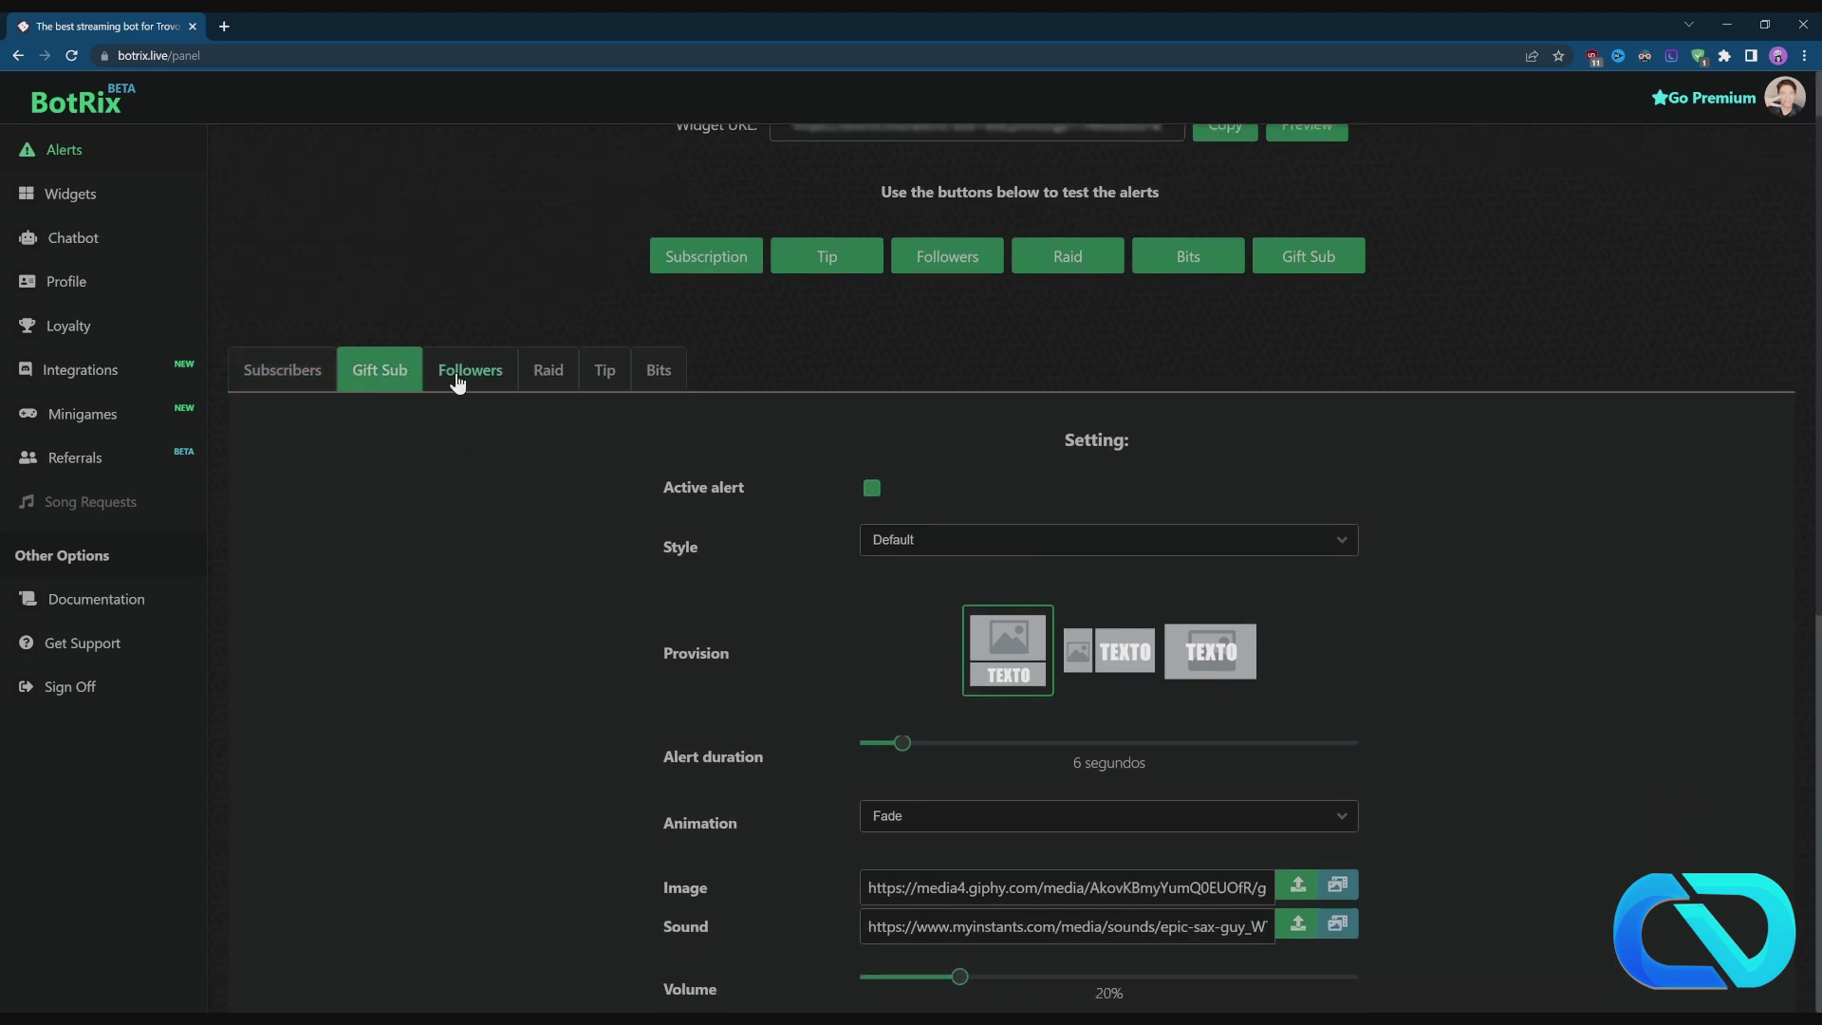
{"action": "left_click", "coordinate": [608, 384]}
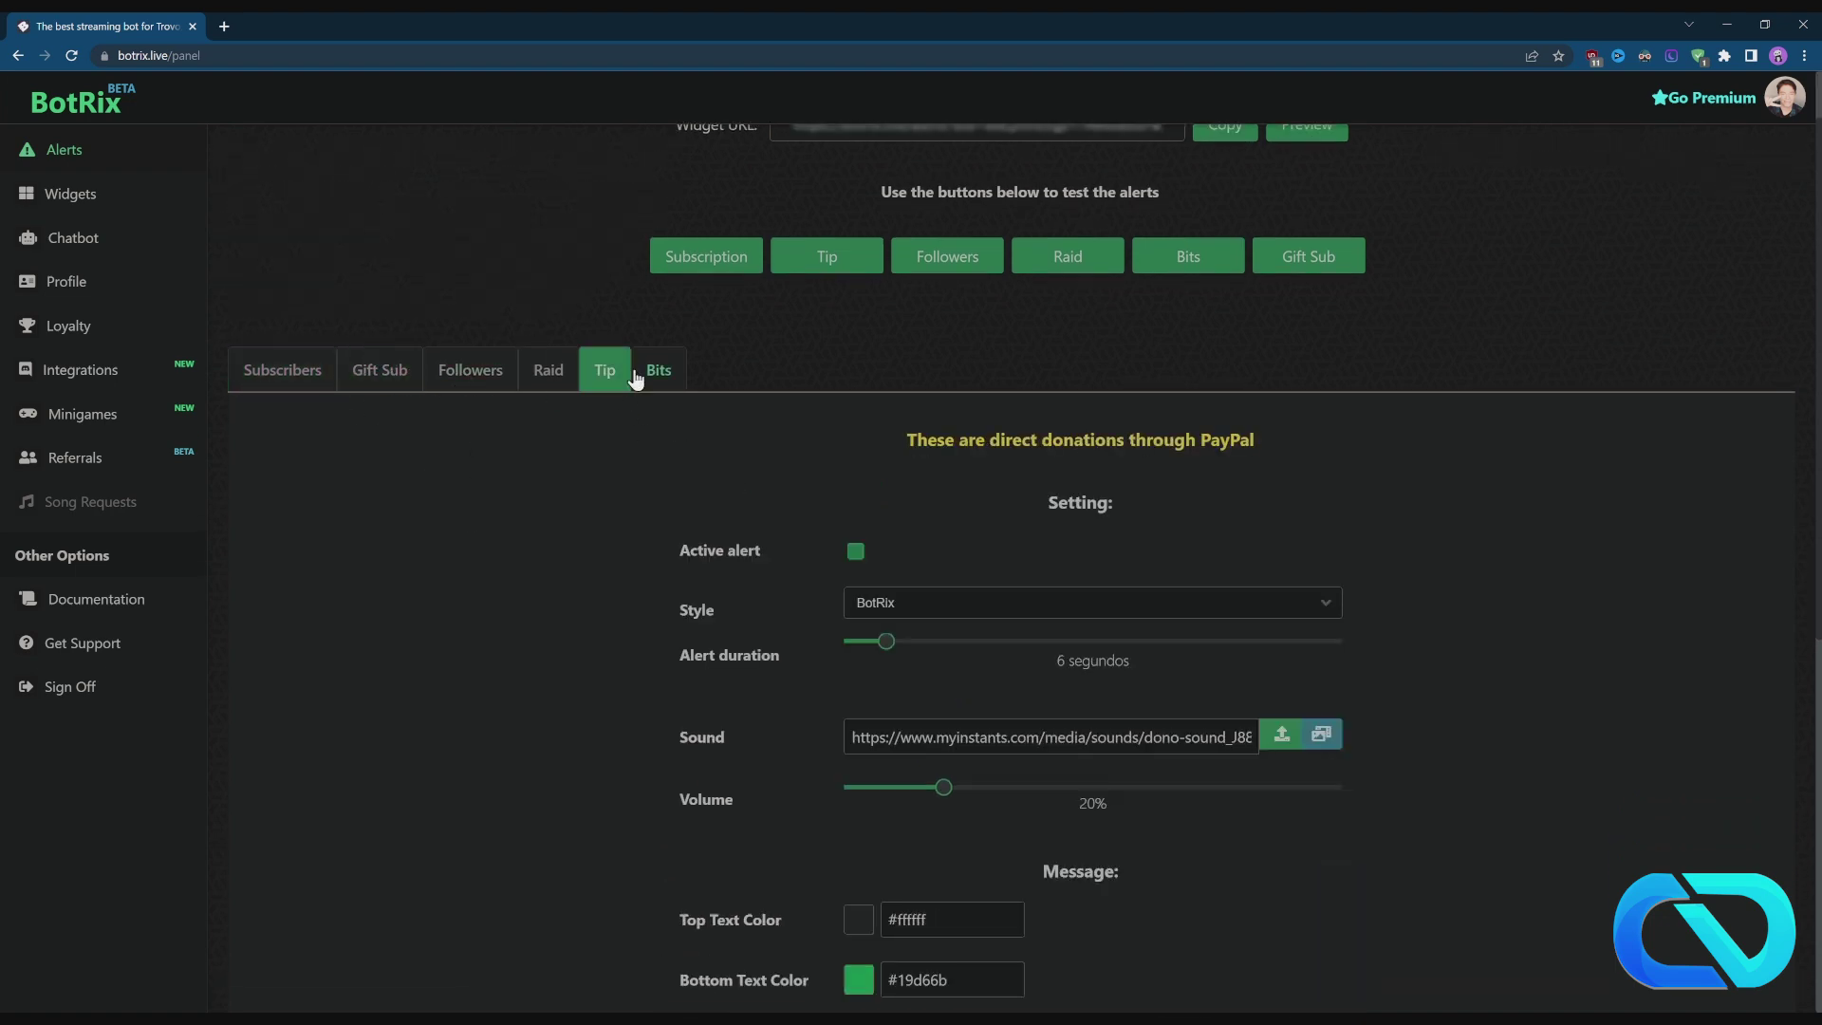
{"action": "left_click", "coordinate": [659, 378]}
{"action": "scroll", "coordinate": [1603, 504], "scroll_direction": "down", "scroll_amount": 5}
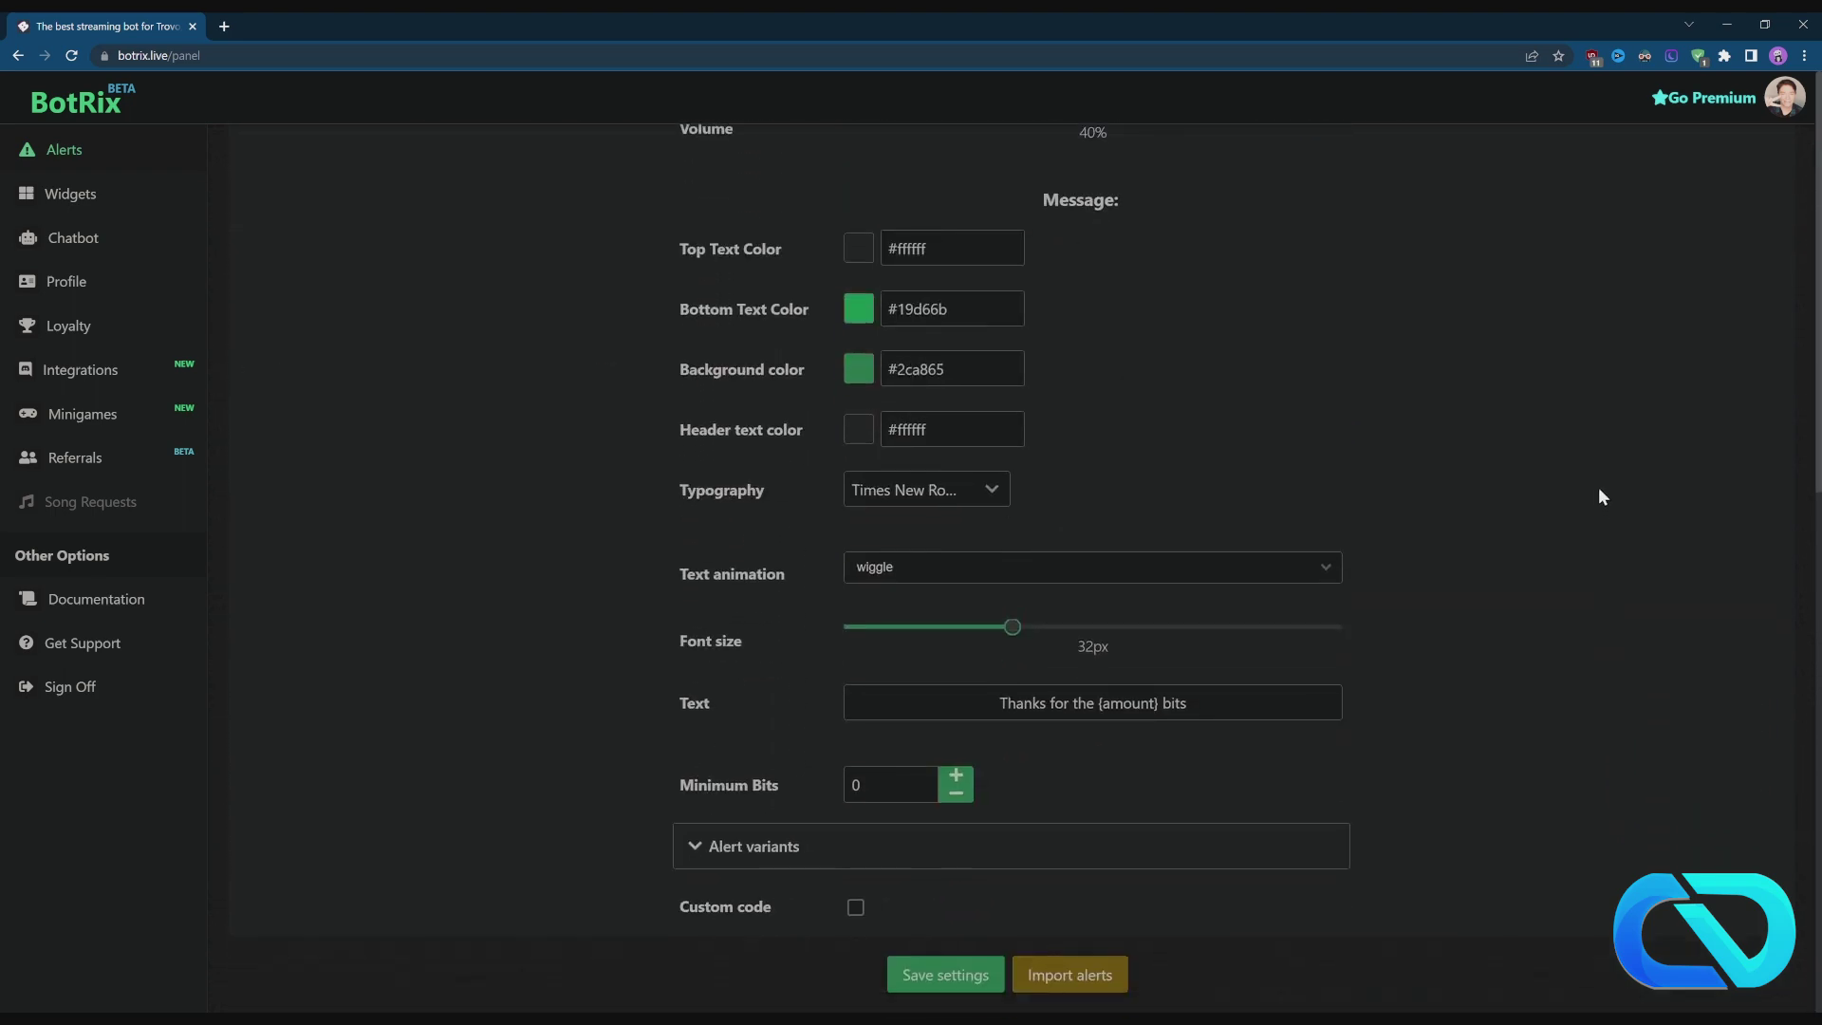
{"action": "scroll", "coordinate": [1599, 488], "scroll_direction": "up", "scroll_amount": 8}
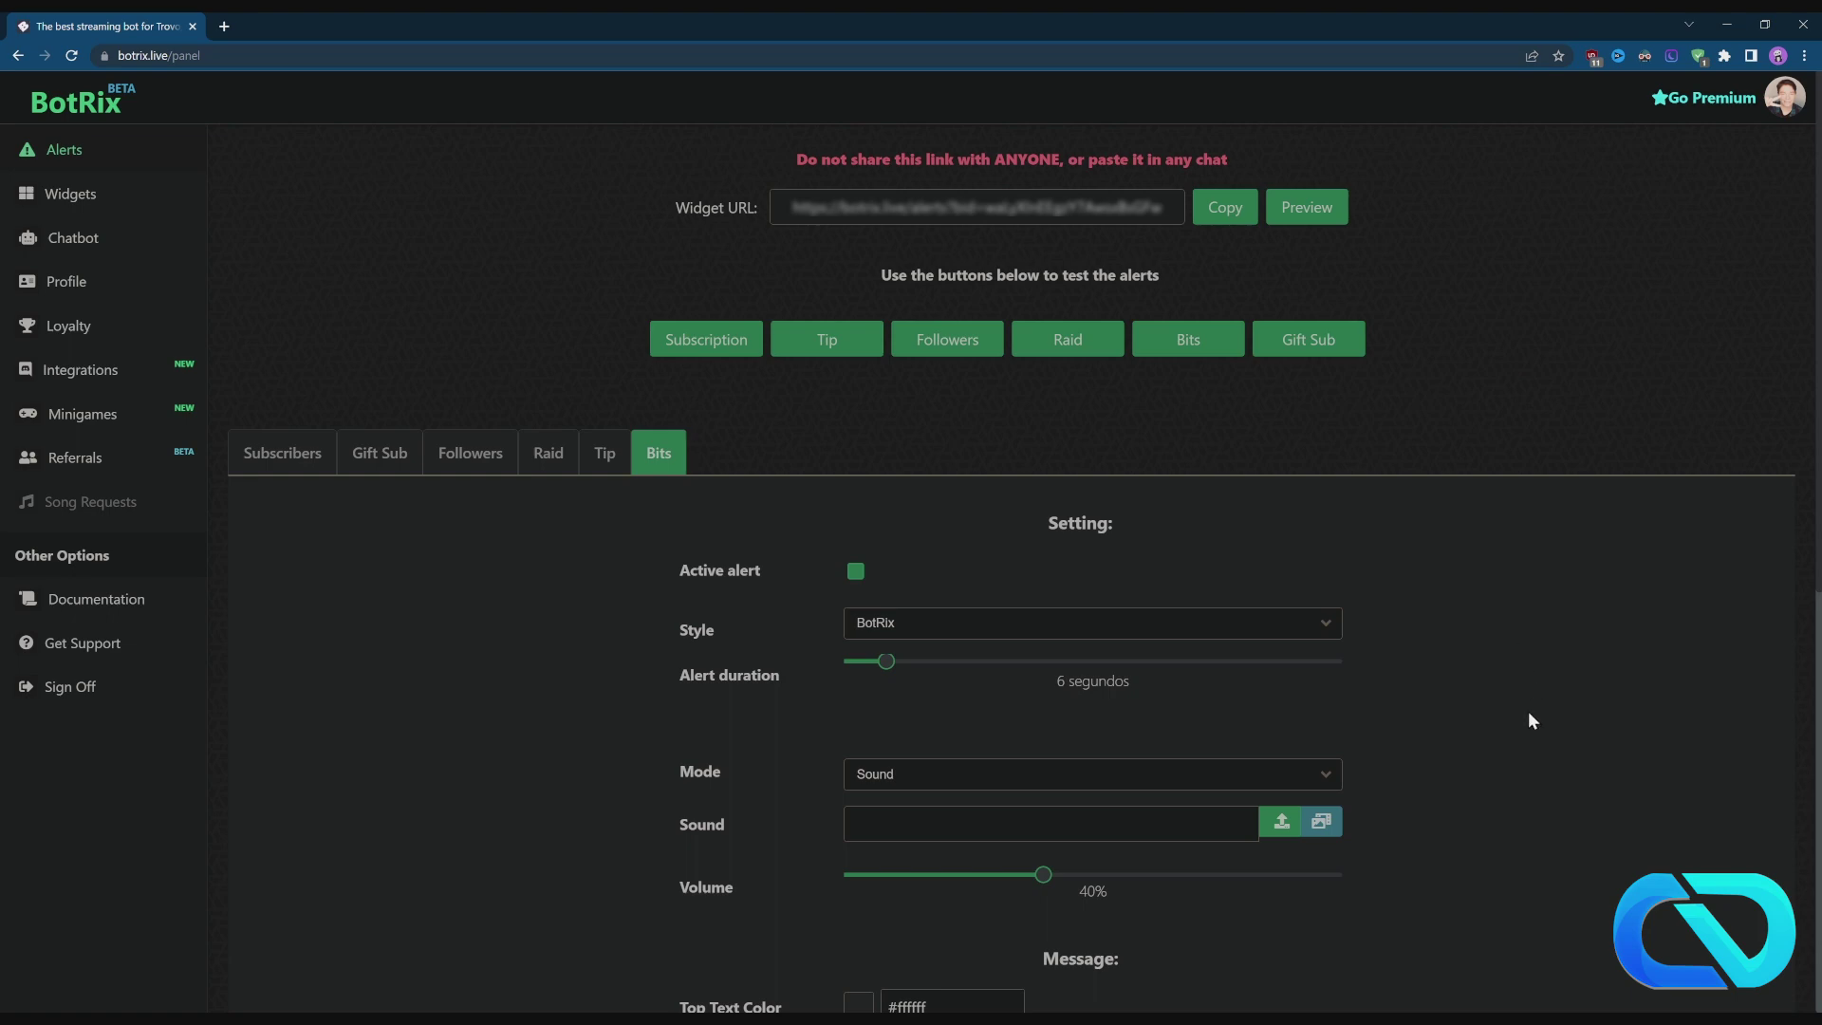
{"action": "scroll", "coordinate": [1562, 712], "scroll_direction": "down", "scroll_amount": 2}
{"action": "scroll", "coordinate": [1562, 712], "scroll_direction": "up", "scroll_amount": 2}
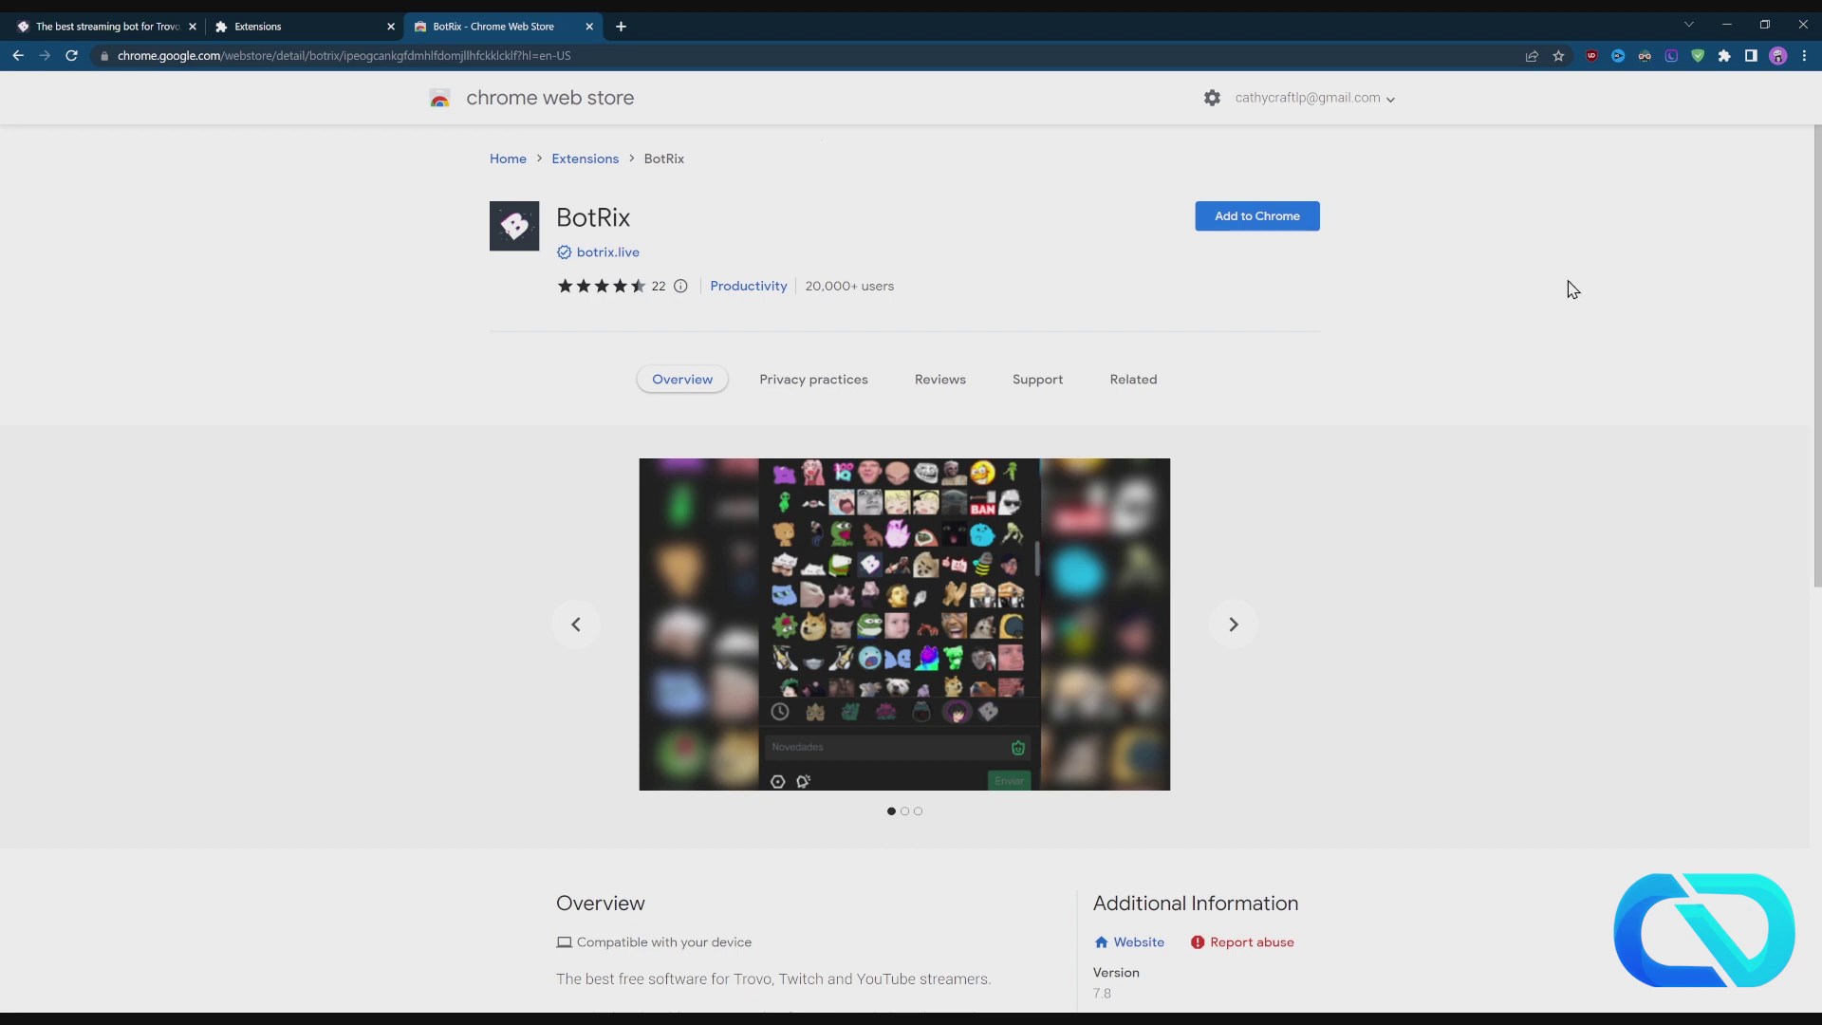
Return to the BotRix panel tab with Ctrl+1.
{"action": "key", "text": "ctrl+1"}
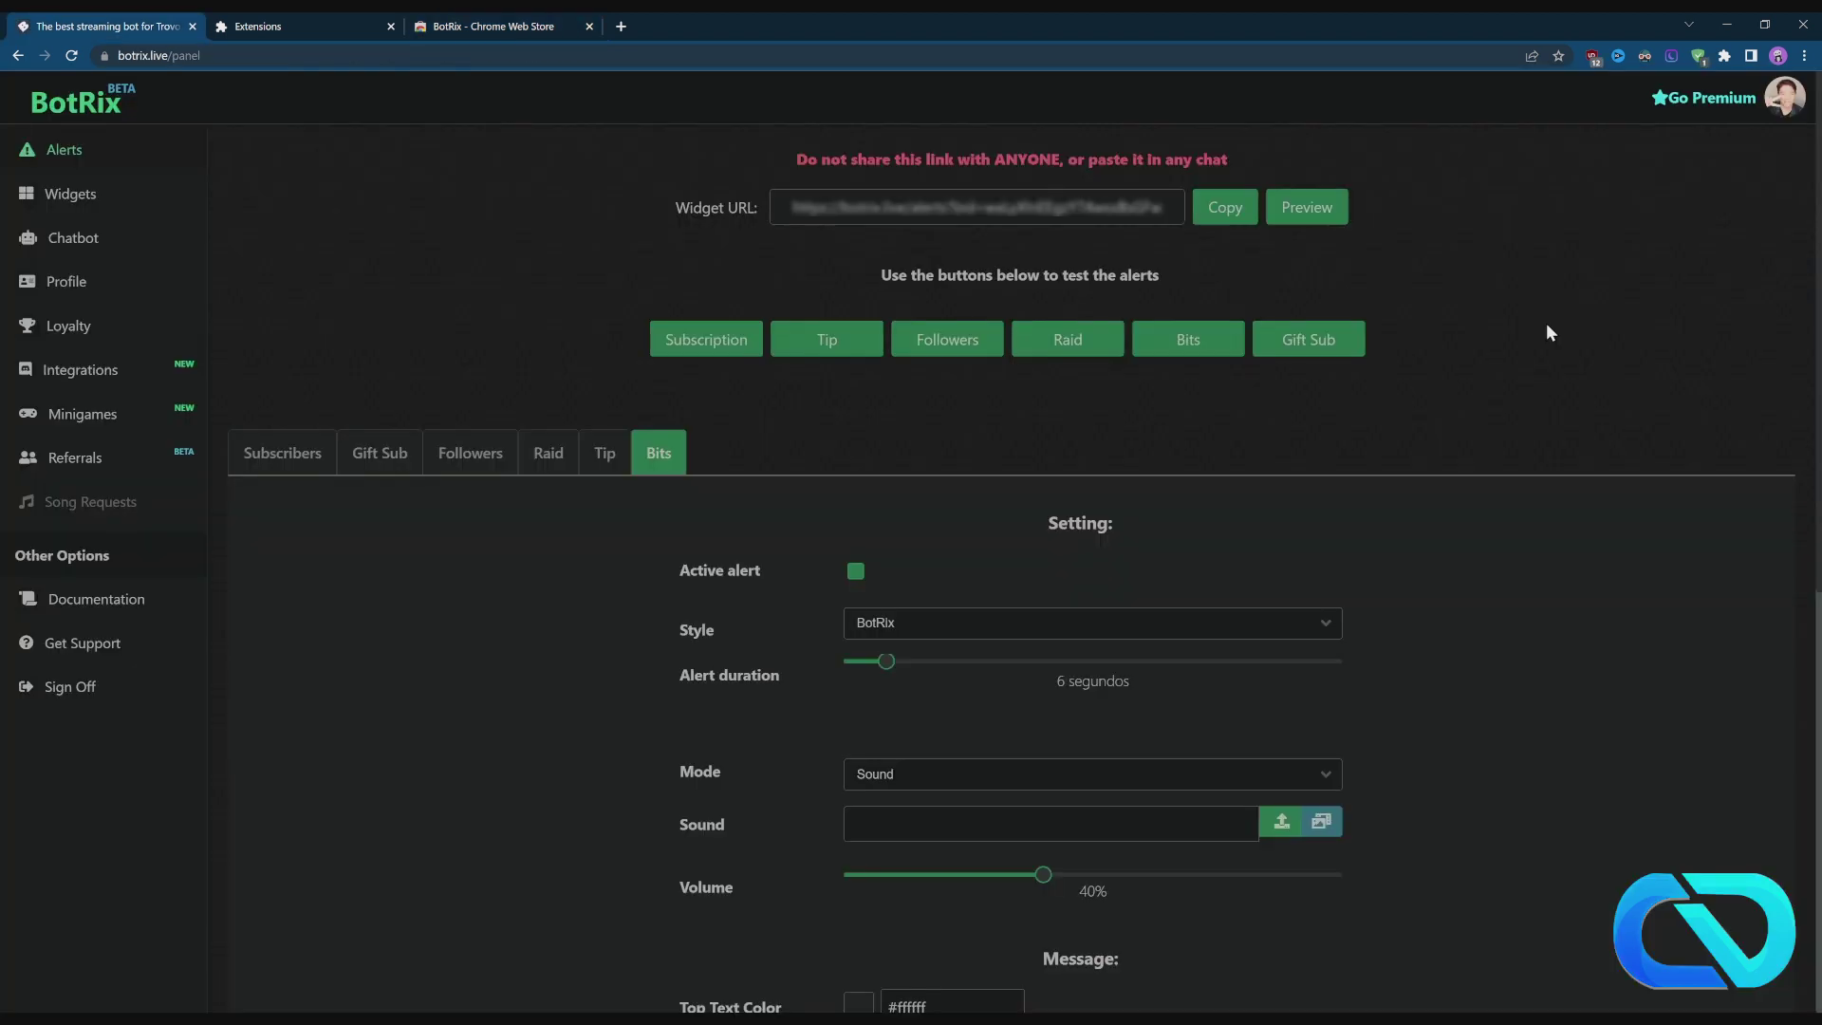